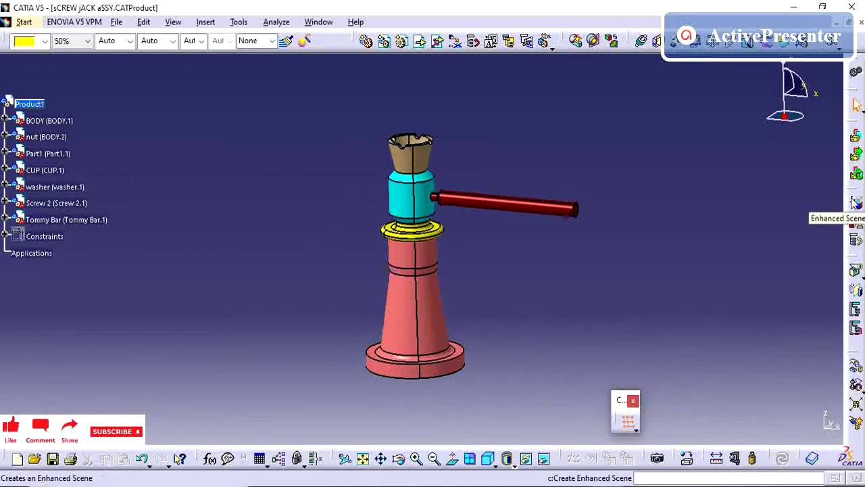
Float the Scenes tools beside the screw jack model and review the assembly's constraints in the tree
left_click_drag(856, 202, 678, 134)
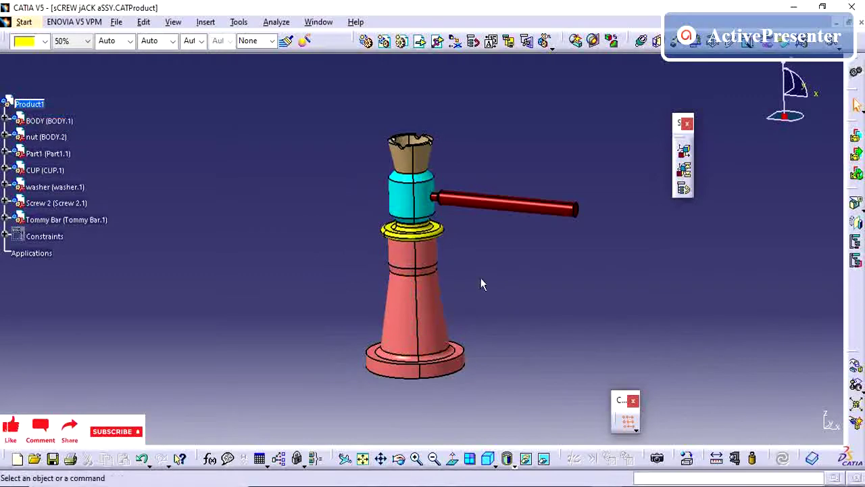
middle_click_drag(458, 256, 353, 269)
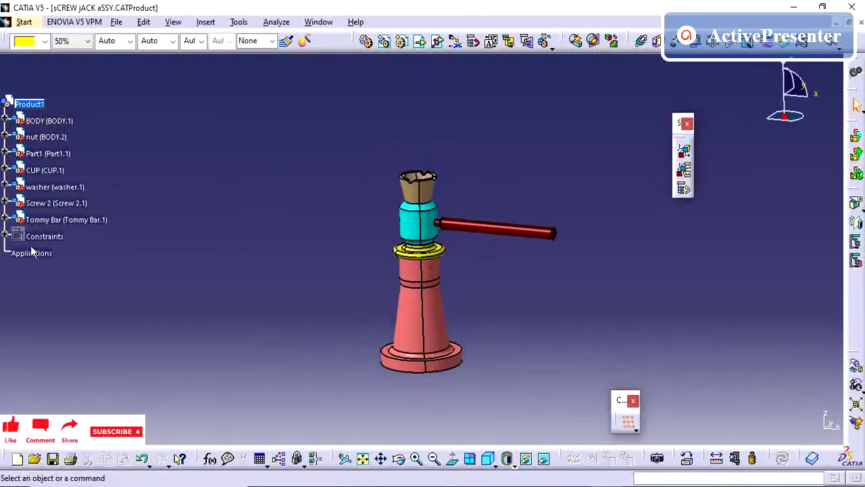
left_click(4, 236)
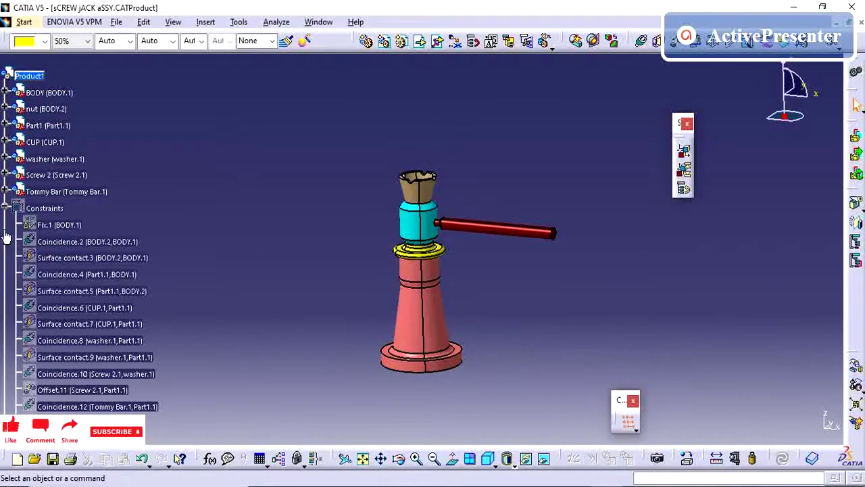
left_click(4, 208)
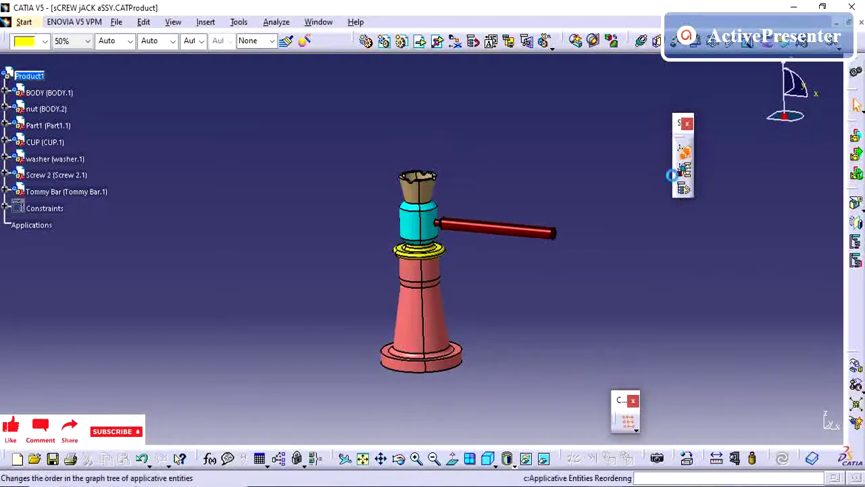
Create an enhanced scene of the assembly with automatic naming and Partial overload mode, dismissing the warning about moves
left_click(684, 150)
left_click(740, 369)
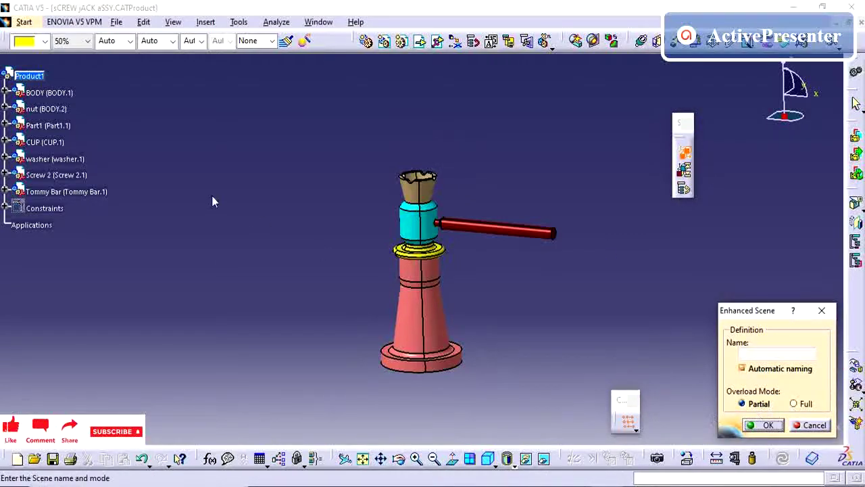
left_click(765, 424)
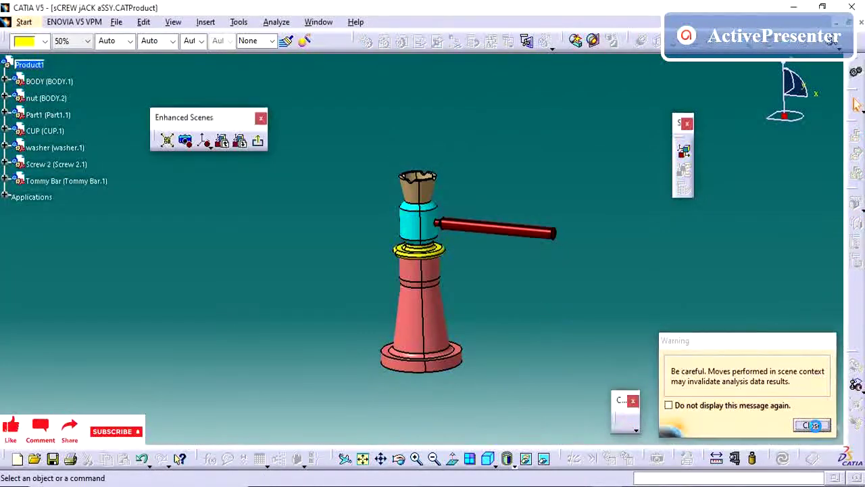
left_click(812, 425)
middle_click_drag(479, 343, 489, 345)
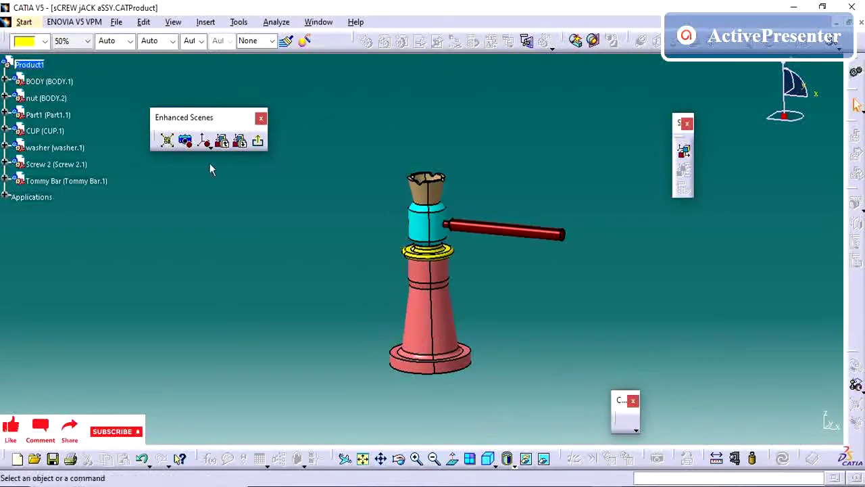
Explode Product1 with All levels depth and 3D type, without a fixed product
left_click(167, 142)
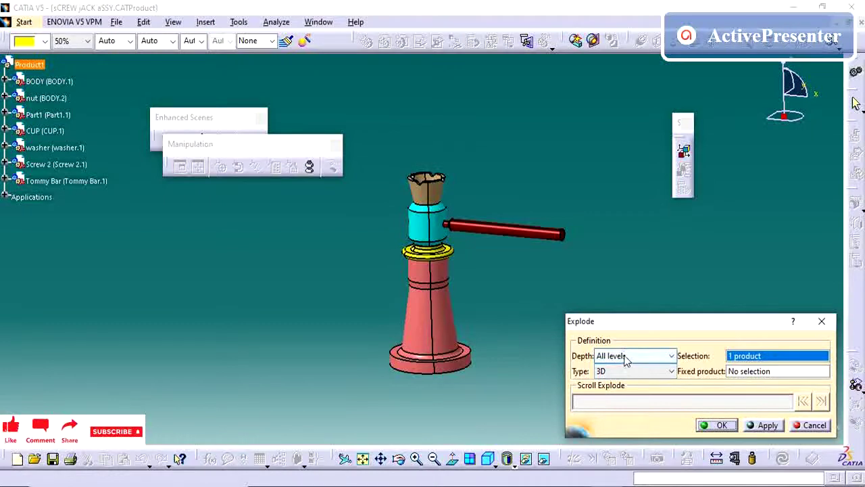
left_click(624, 357)
left_click(629, 358)
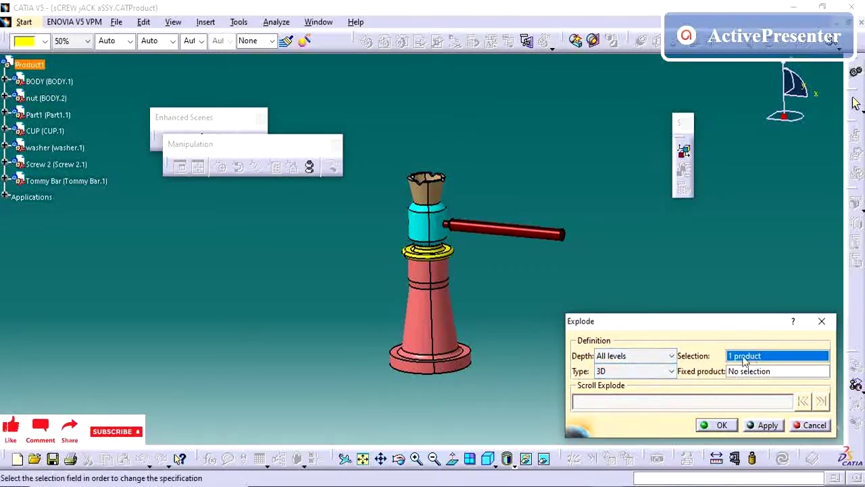
left_click(29, 64)
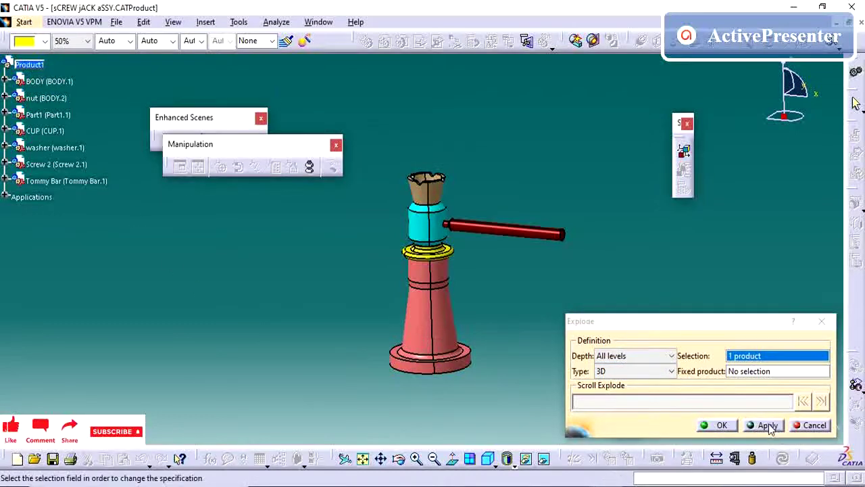
left_click(770, 426)
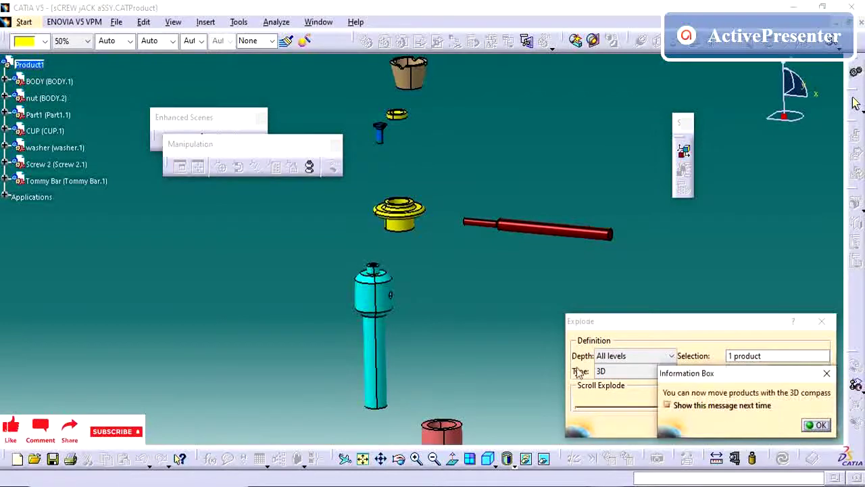
left_click(820, 424)
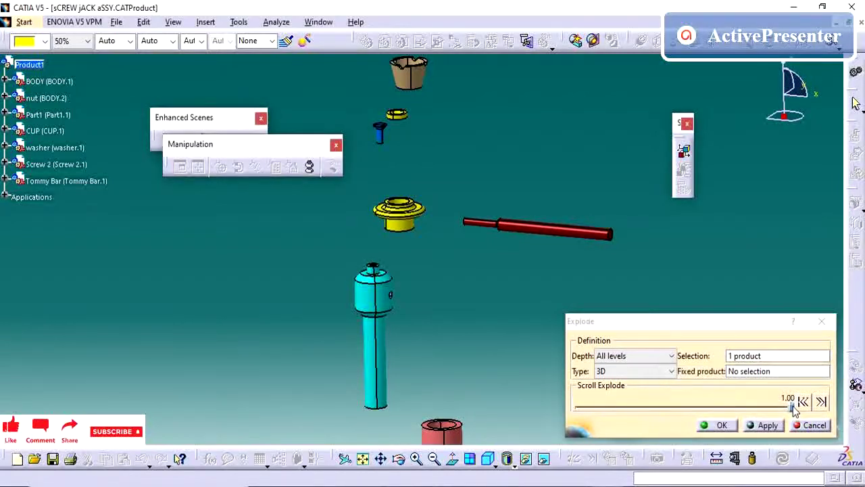
Scroll the explosion back through 0.86 and 0.53 to 0.00 and accept the Explode operation
left_click_drag(793, 405, 761, 413)
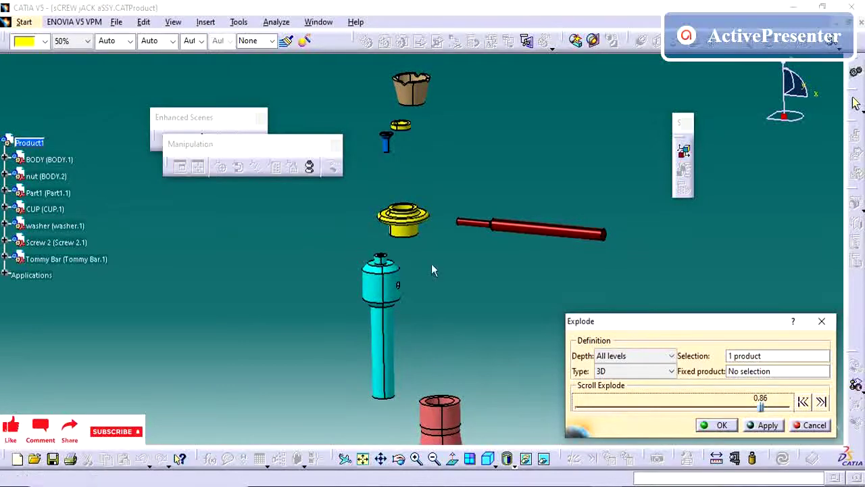
middle_click_drag(442, 264, 447, 294, "ctrl")
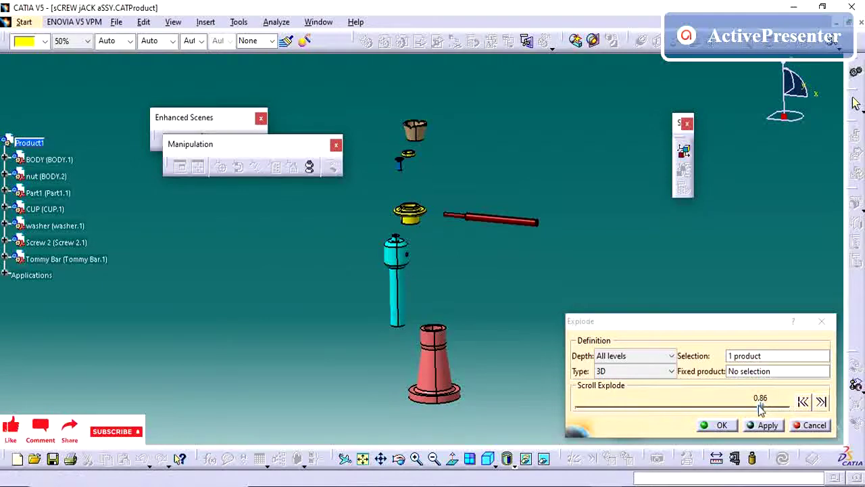
left_click_drag(761, 409, 688, 403)
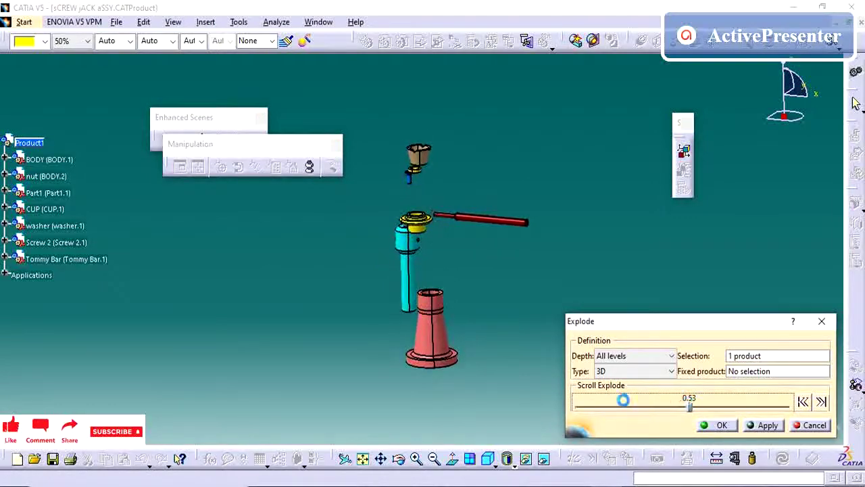
left_click_drag(623, 399, 576, 404)
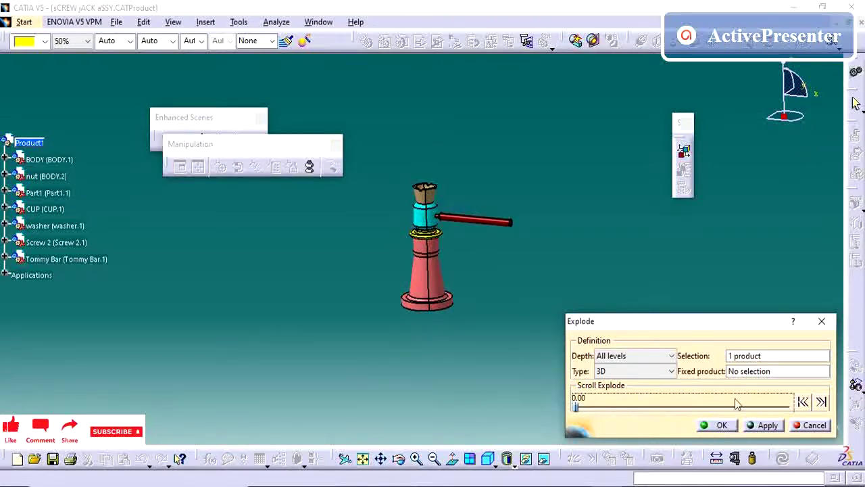
left_click(728, 429)
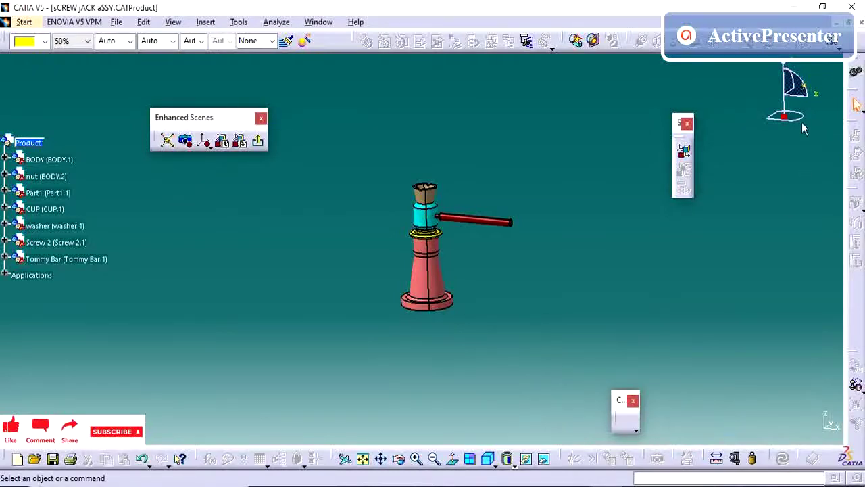
Set the compass to snap automatically to the selected object and move the Tommy Bar along X, clear of the jack
right_click(786, 117)
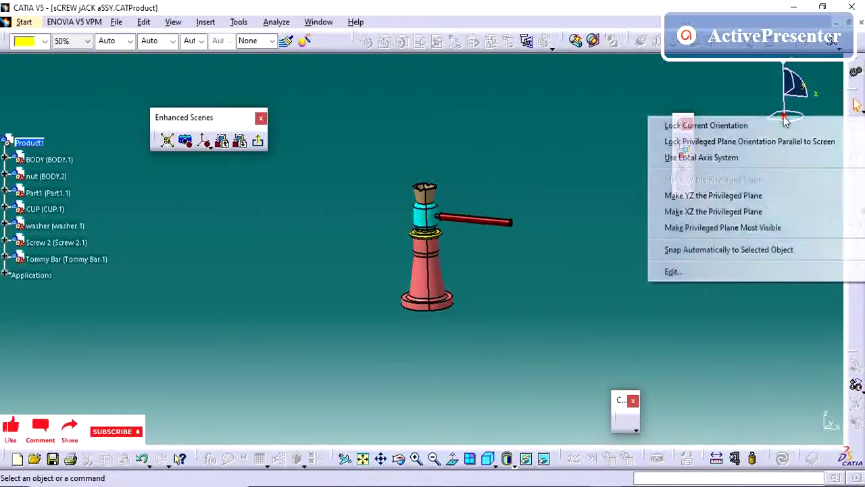
left_click(734, 250)
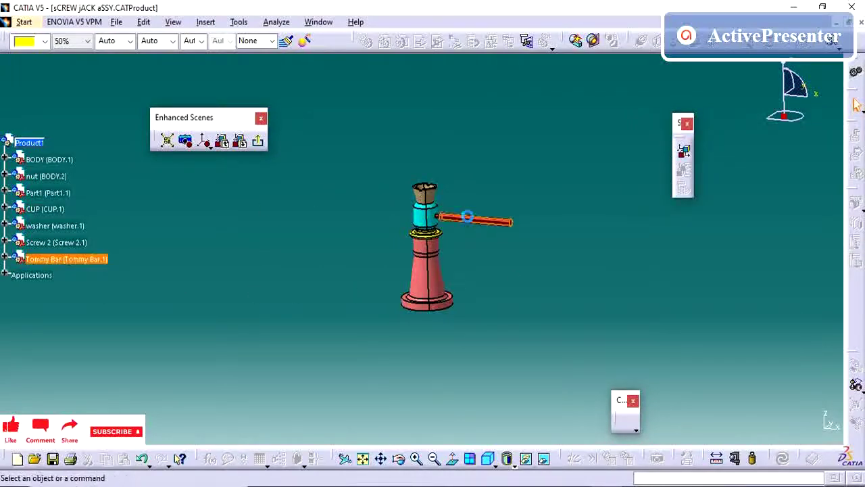
left_click(467, 217)
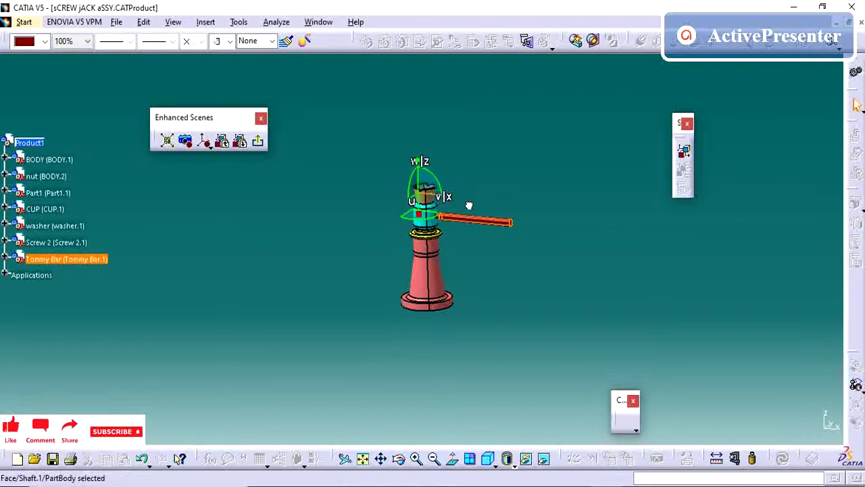
left_click_drag(469, 205, 591, 216)
left_click(455, 226)
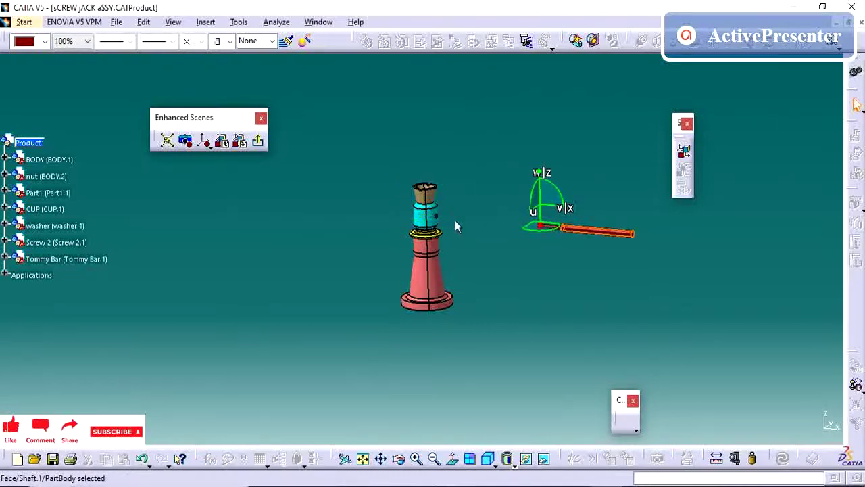
Move the BODY down along Z below the spindle, then lower the nut to just above the body
left_click(436, 274)
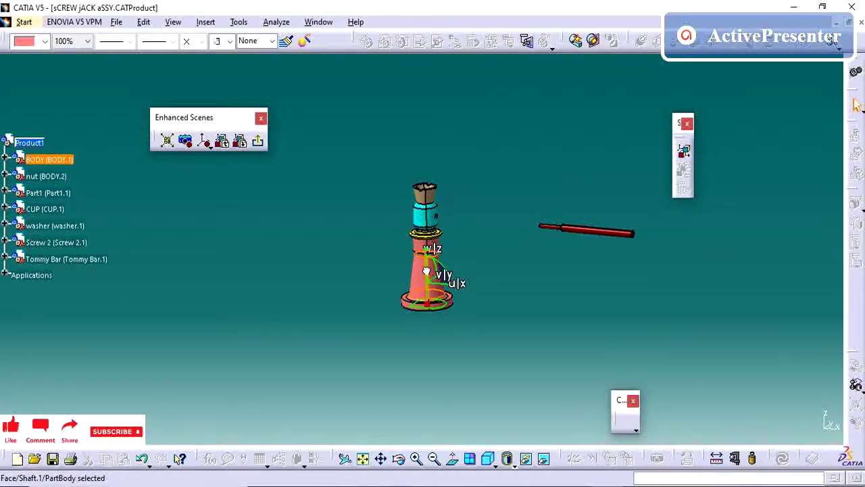
left_click_drag(427, 272, 420, 355)
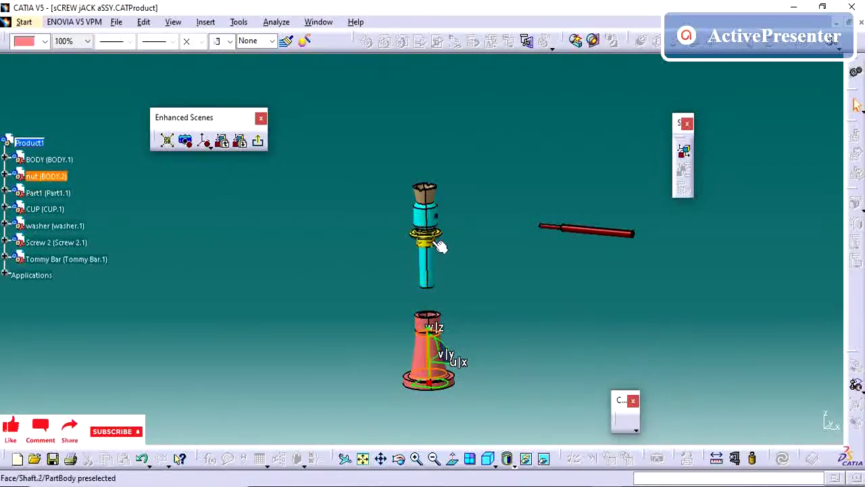
left_click(436, 242)
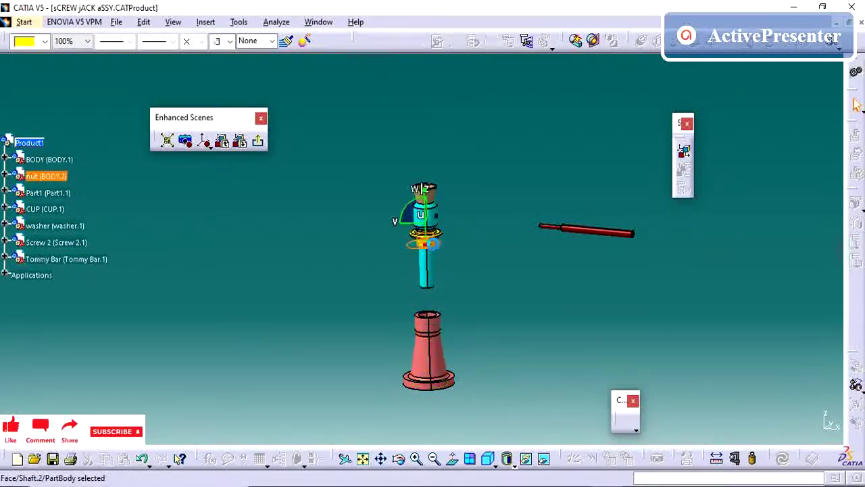
left_click_drag(429, 236, 424, 294)
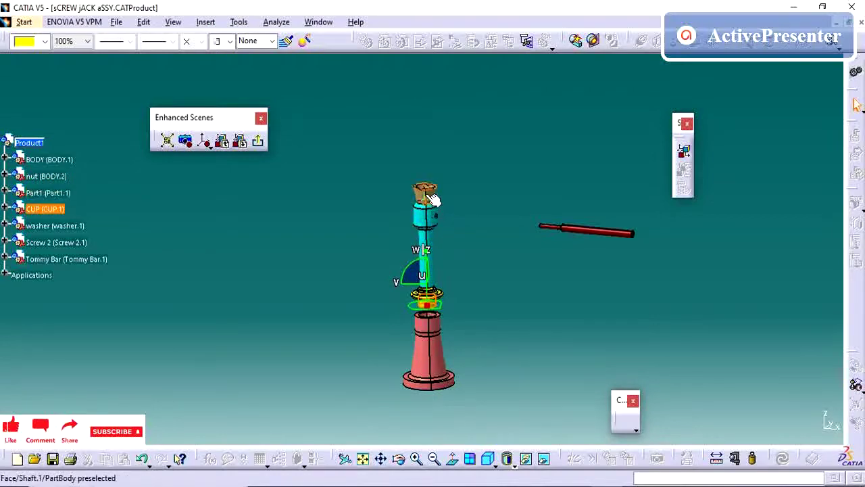
Raise the CUP along Z off the spindle and move the washer up to just above the cup
left_click(432, 199)
mouse_move(426, 144)
left_mouse_down()
mouse_move(426, 67)
mouse_move(421, 144)
left_mouse_up()
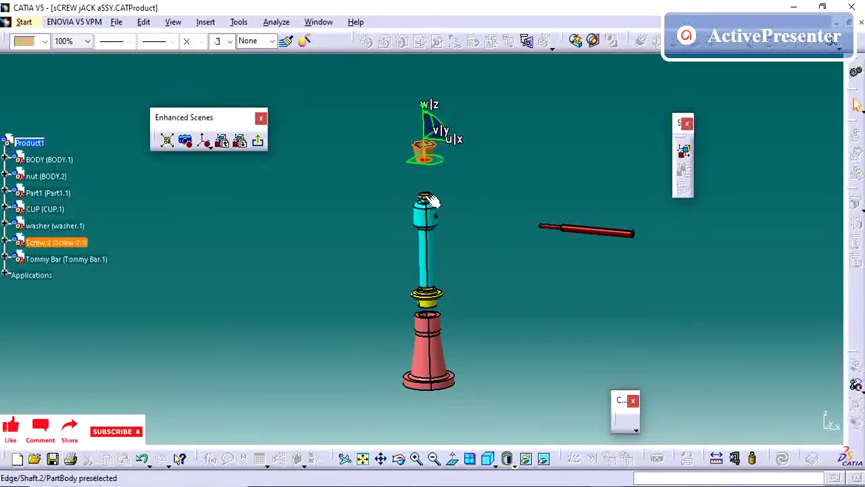
middle_click_drag(433, 190, 485, 228)
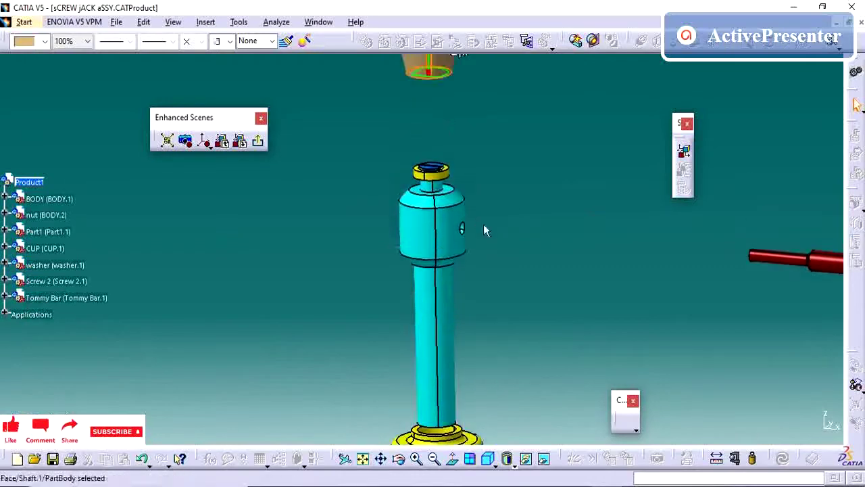
left_click(440, 183)
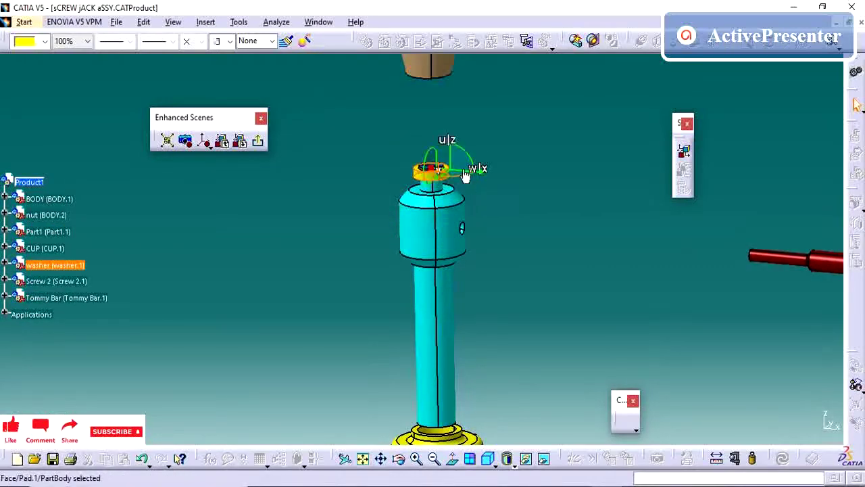
scroll(459, 188, "down", 3)
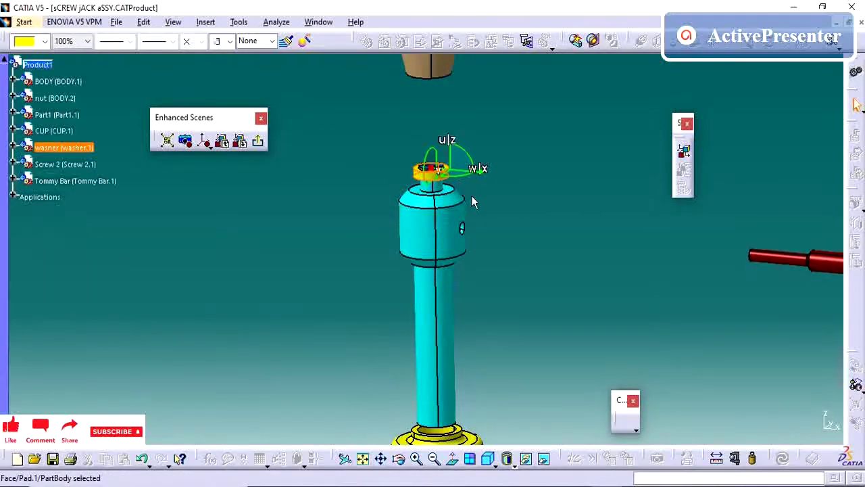
middle_click_drag(460, 193, 455, 221)
left_click_drag(450, 194, 449, 82)
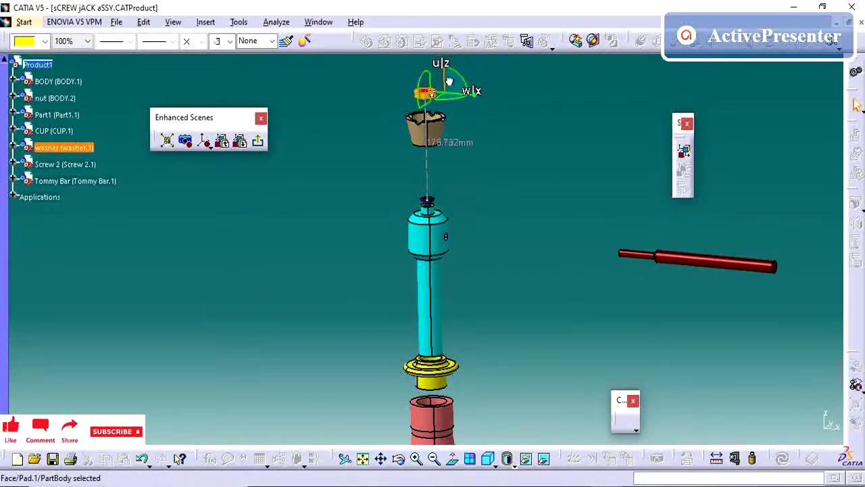
Lift Screw 2 along Z above the washer and raise the cyan spindle Part1 to between the nut and the cup
left_click(430, 201)
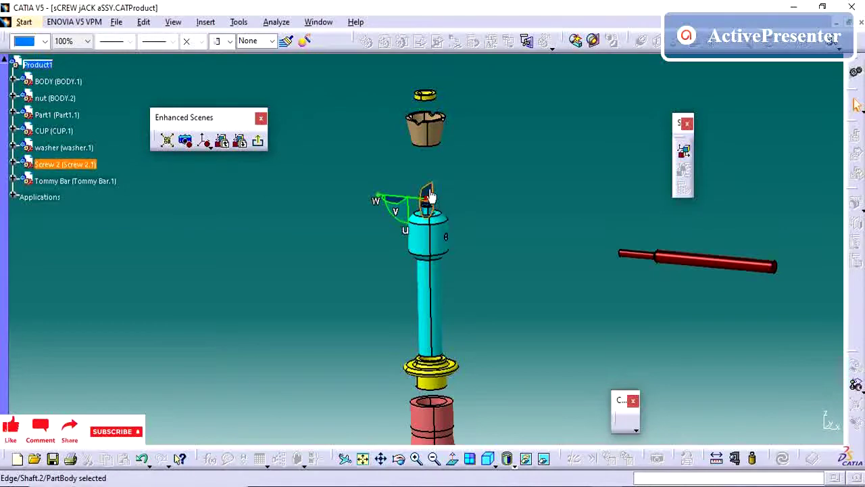
left_click_drag(436, 196, 437, 115)
middle_click_drag(448, 160, 436, 216)
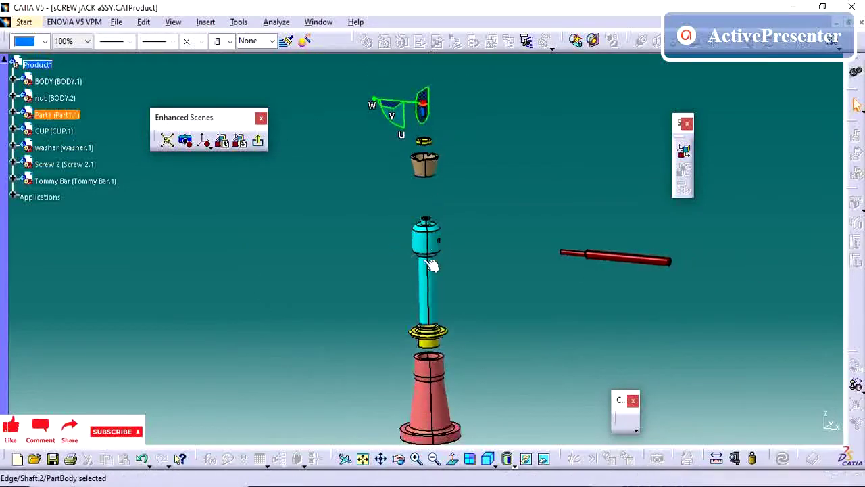
left_click(429, 282)
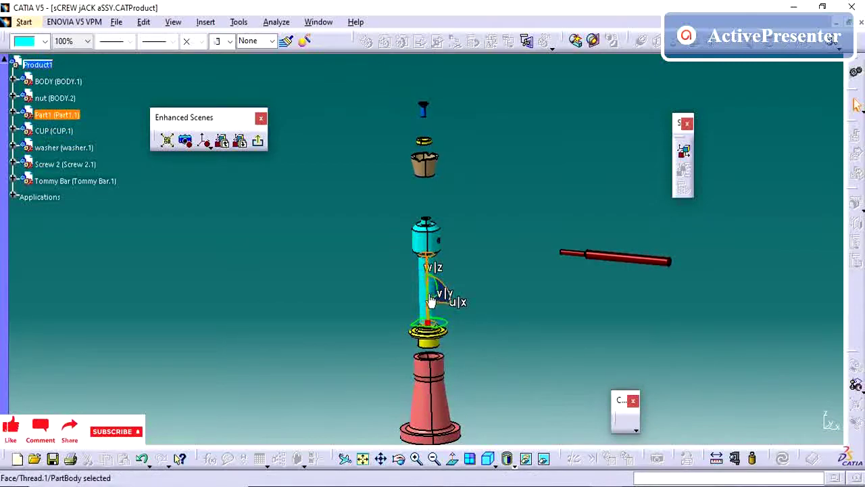
left_click_drag(431, 302, 432, 268)
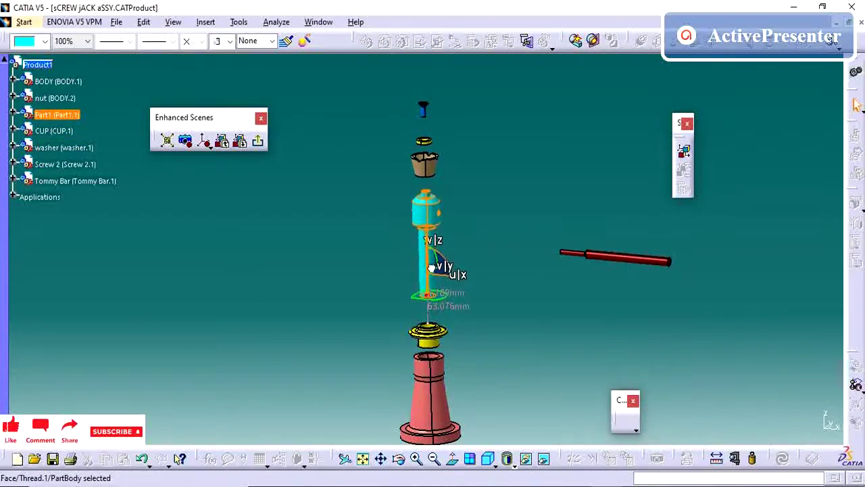
Move the Tommy Bar closer to the jack so it sits beside the hole in the spindle head
left_click(597, 254)
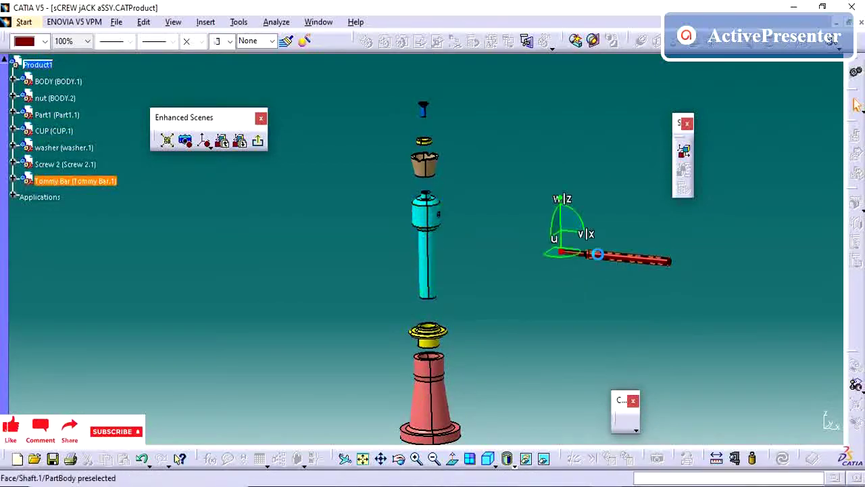
left_click_drag(574, 231, 458, 184)
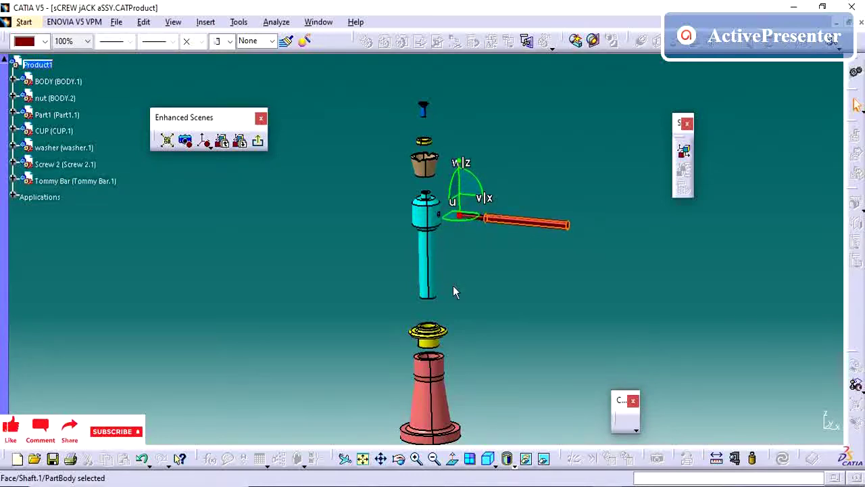
scroll(453, 285, "down", 1)
middle_click_drag(493, 295, 491, 315)
left_click_drag(480, 320, 481, 314)
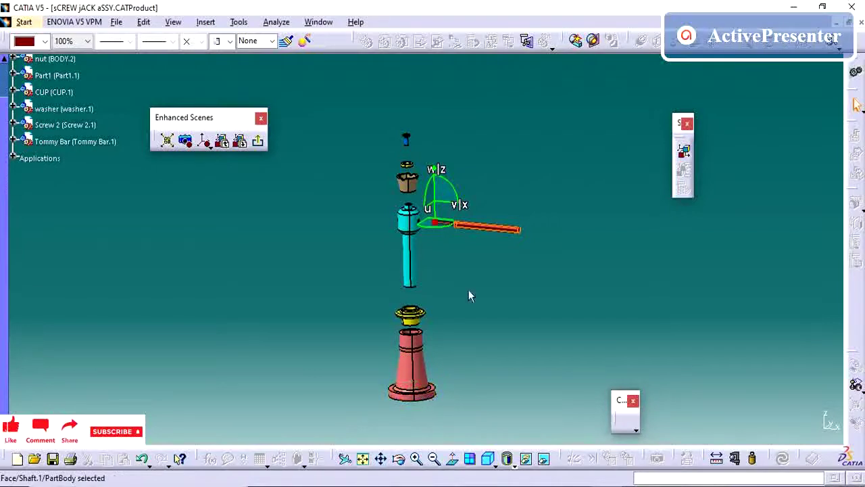
Turn off the compass's automatic snapping to the selected object and release it from the Tommy Bar back to its default place
right_click(436, 225)
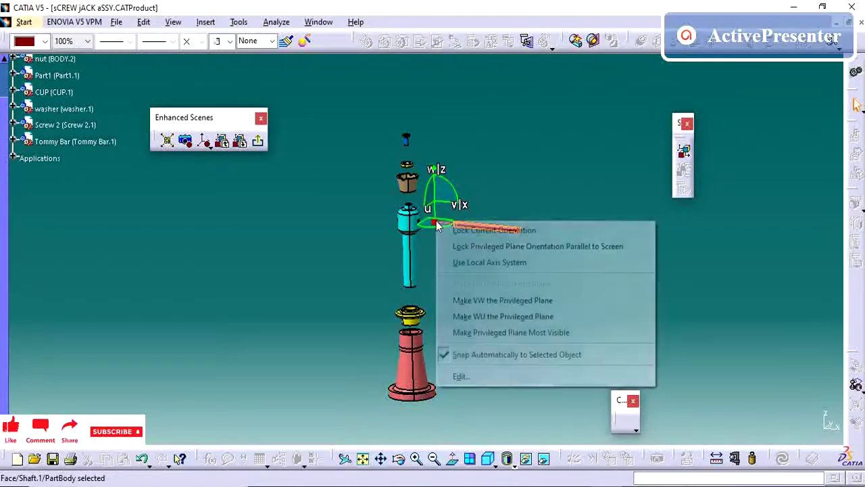
left_click(500, 354)
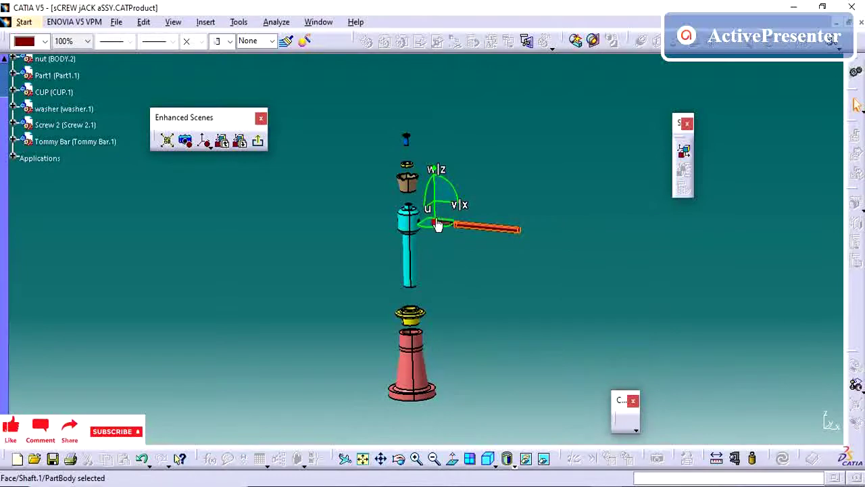
left_click_drag(437, 223, 836, 438)
left_click(524, 296)
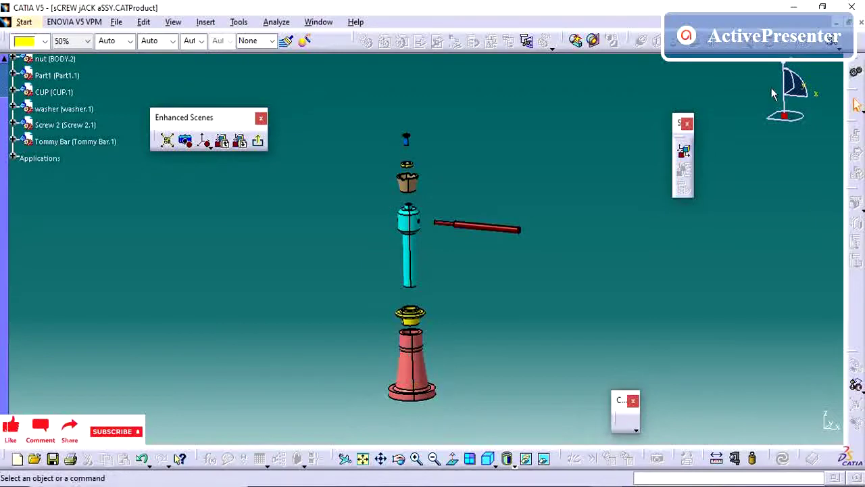
Save the exploded scene's viewpoint, expand the tree down to Scene.1 and exit to the assembly
left_click(187, 142)
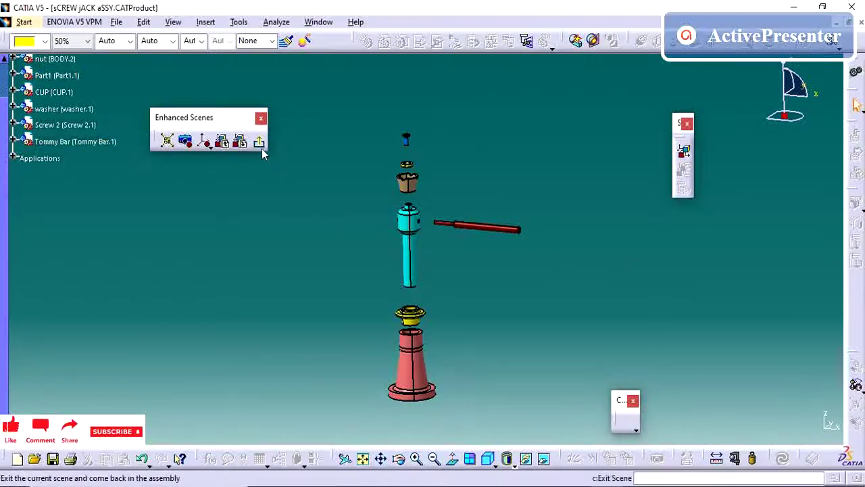
left_click(13, 157)
left_click(24, 174)
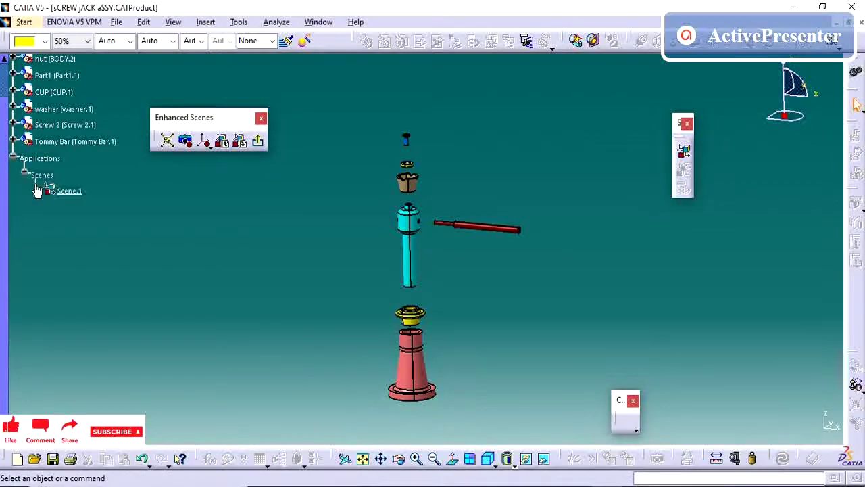
left_click(261, 144)
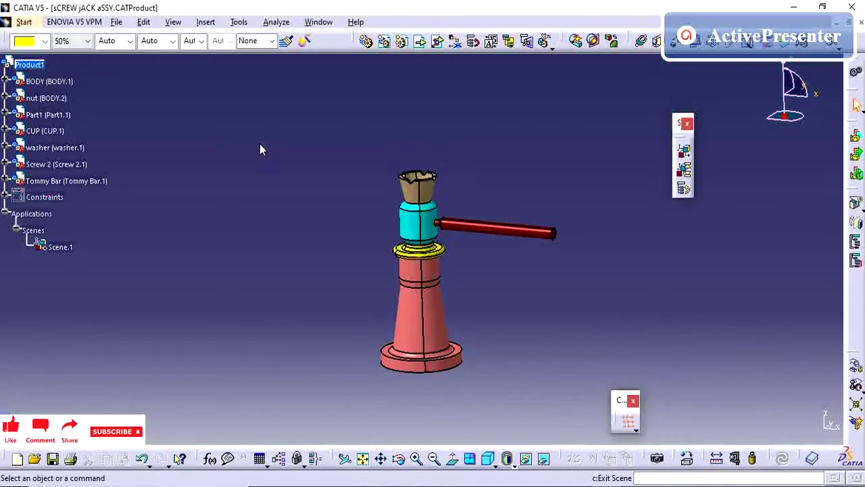
Reopen Scene.1 to check the exploded arrangement and return to the assembly
double_click(61, 247)
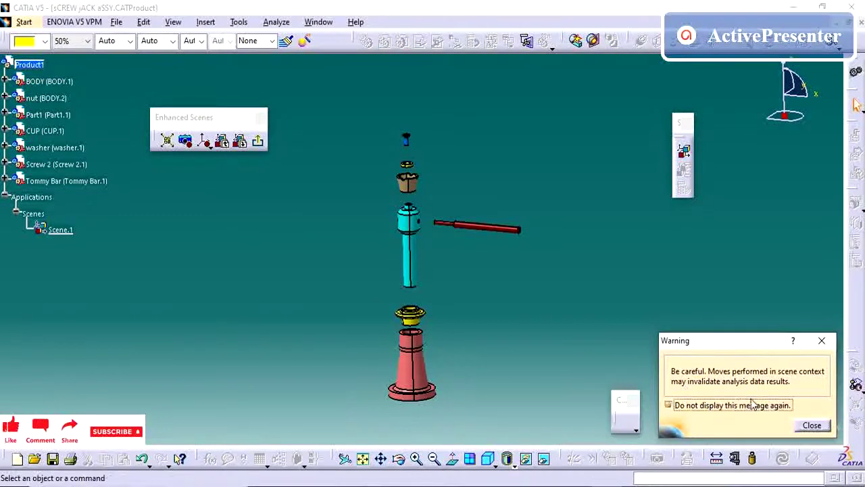
left_click(812, 425)
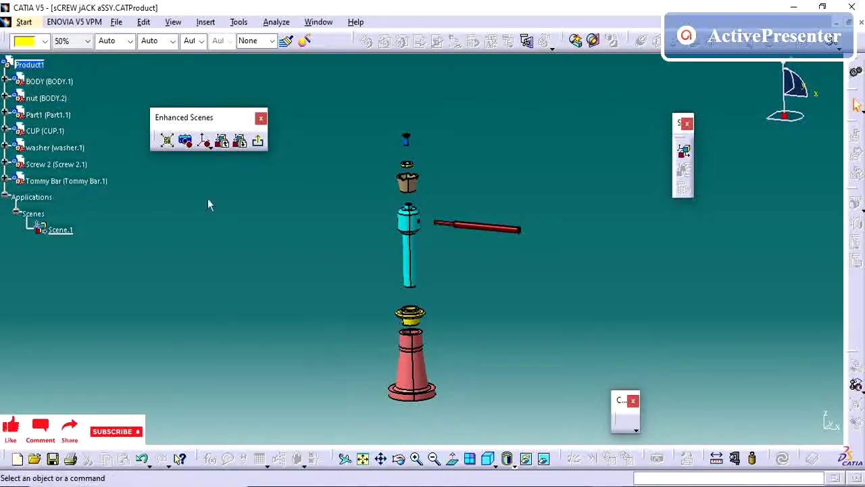
left_click(258, 140)
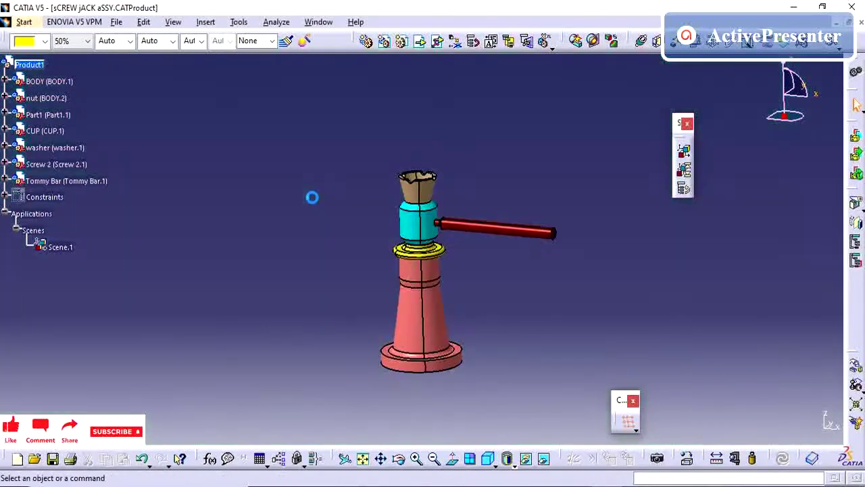
Create a new drawing with the ISO standard and an A3 ISO sheet in landscape orientation
left_click(205, 21)
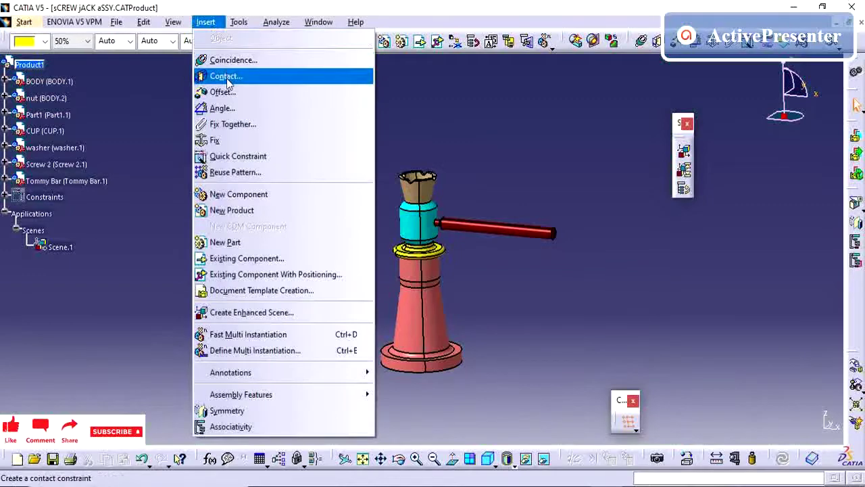
left_click(109, 23)
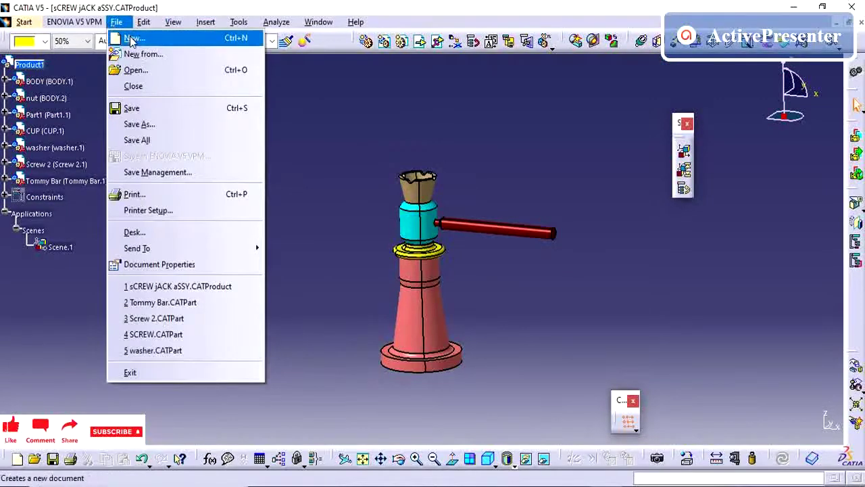
left_click(128, 38)
scroll(614, 330, "down", 1)
left_click(588, 312)
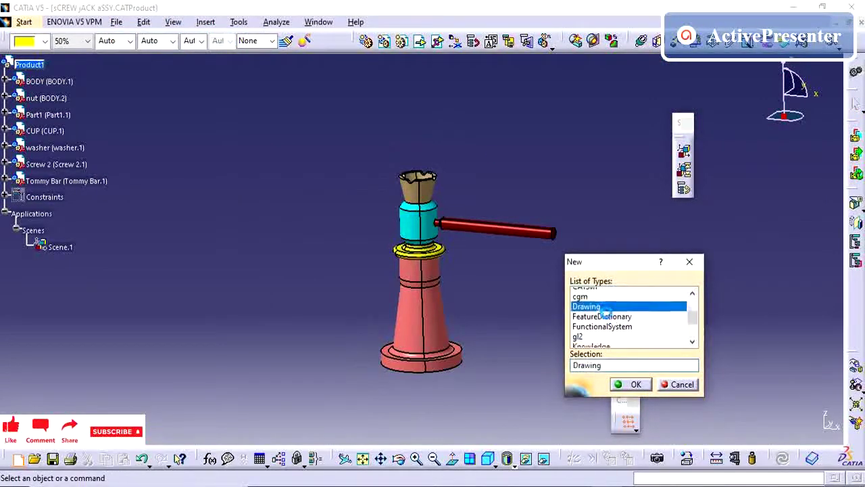
left_click(634, 384)
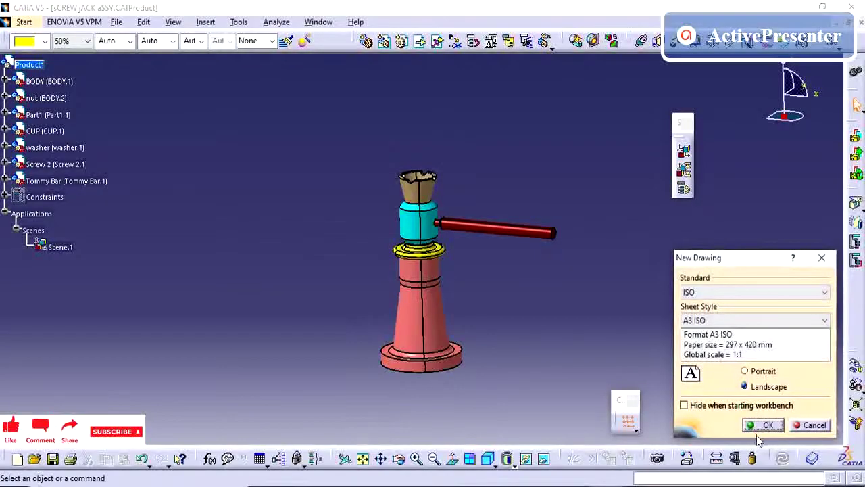
left_click(764, 427)
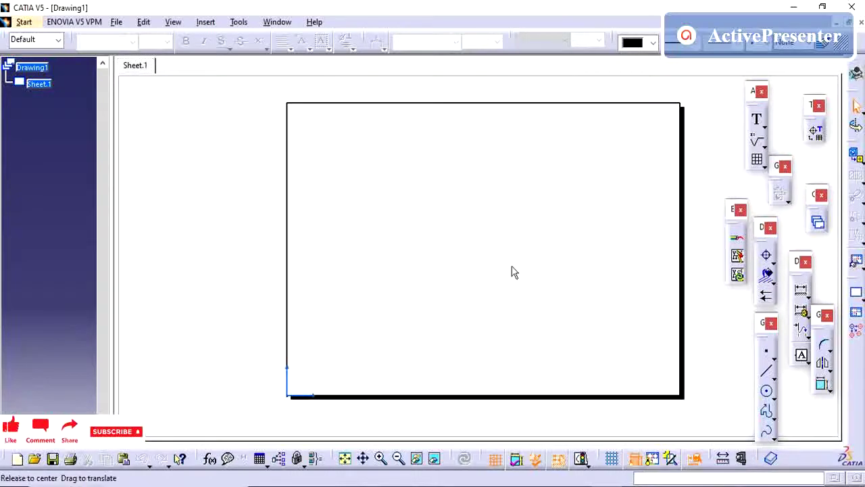
Detach the Projections tools so they float over the drawing sheet
middle_click_drag(512, 271, 509, 278)
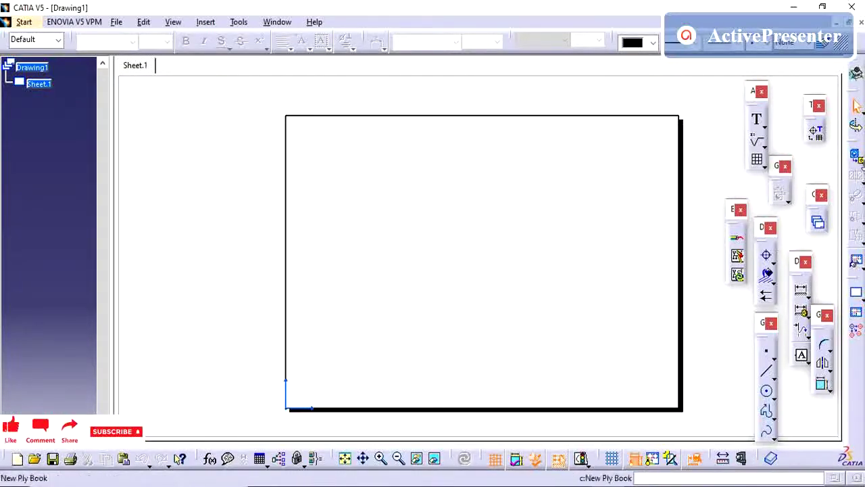
left_click(858, 160)
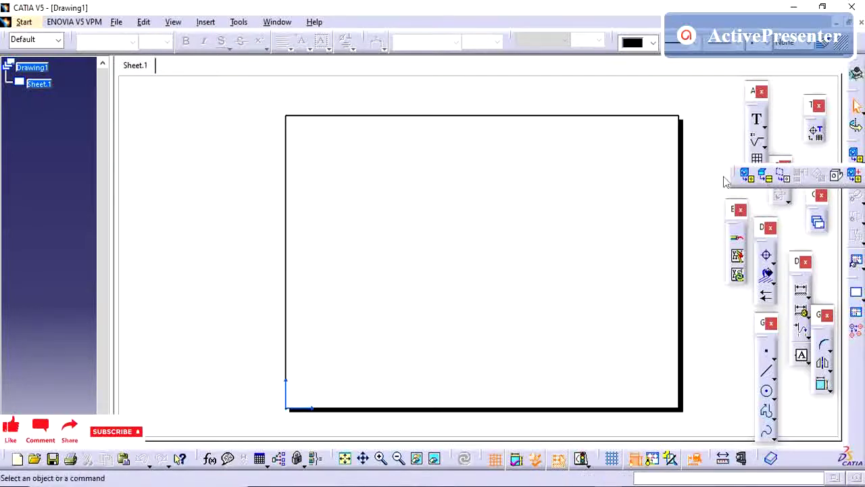
left_click_drag(737, 175, 579, 121)
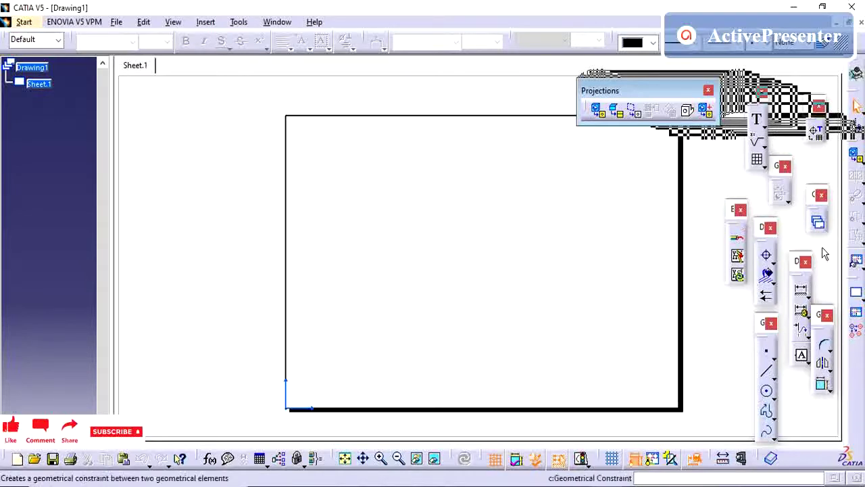
Start an isometric view with Scene.1 of the screw jack product as its source and a face of the body as reference
left_click(687, 112)
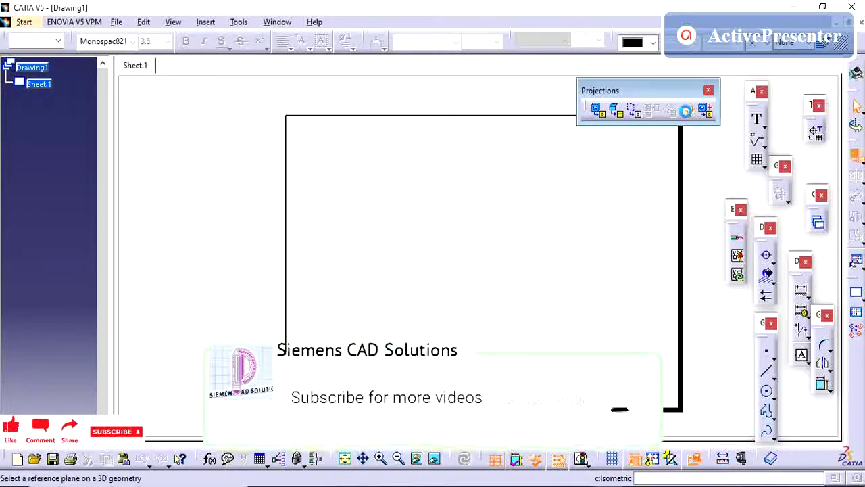
left_click(275, 25)
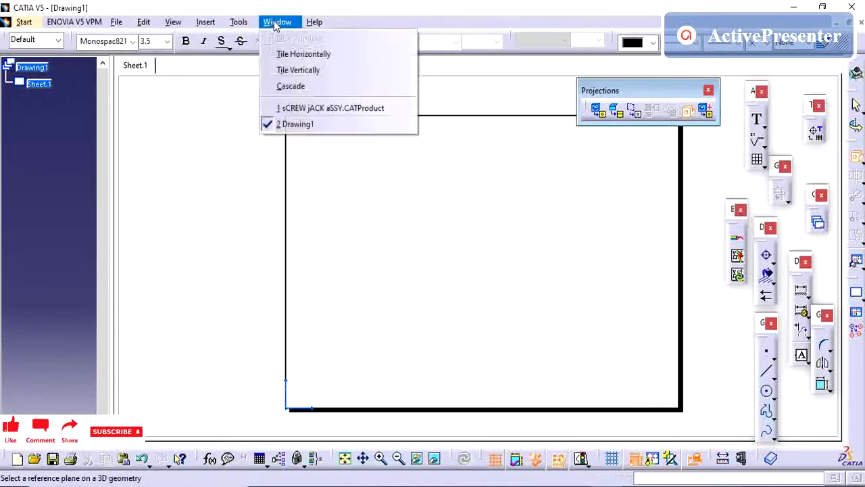
left_click(297, 109)
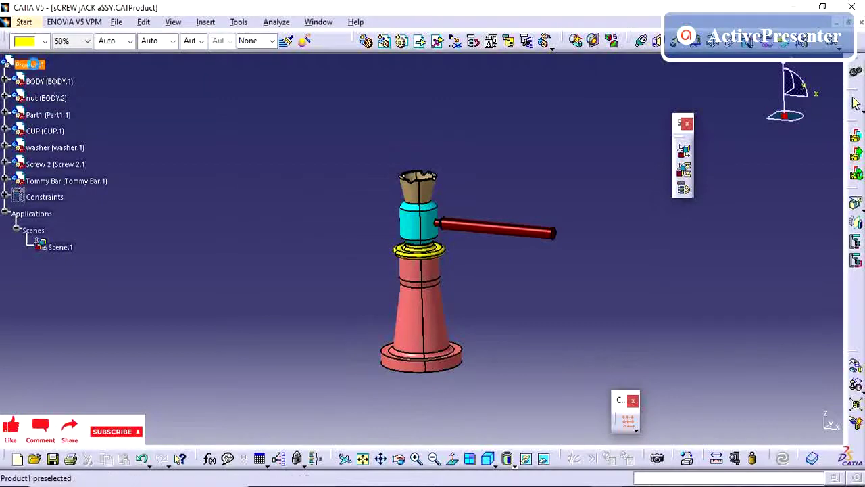
left_click(34, 65)
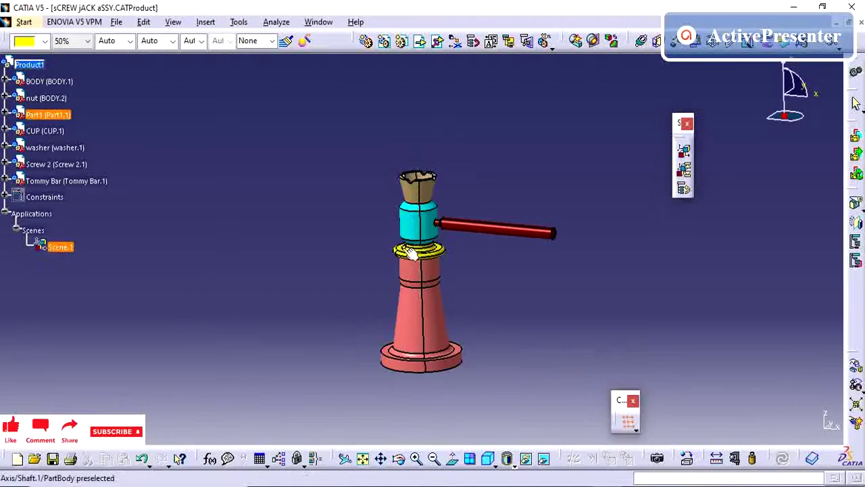
left_click(420, 333)
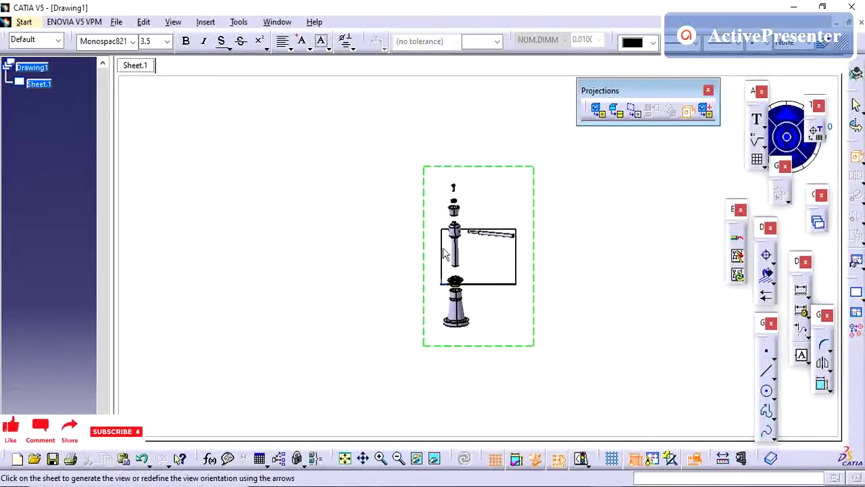
Generate the isometric view of the exploded screw jack on Sheet.1
left_click_drag(482, 321, 415, 315)
scroll(428, 276, "up", 3)
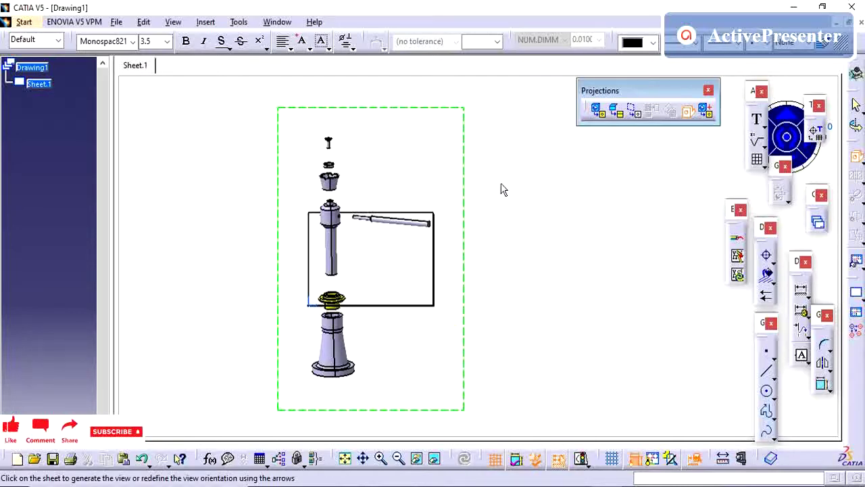
left_click(539, 190)
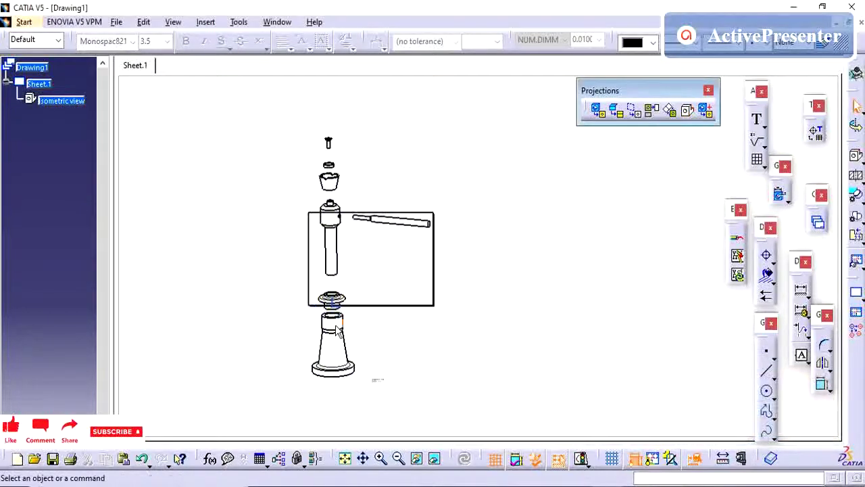
left_click_drag(336, 330, 426, 325)
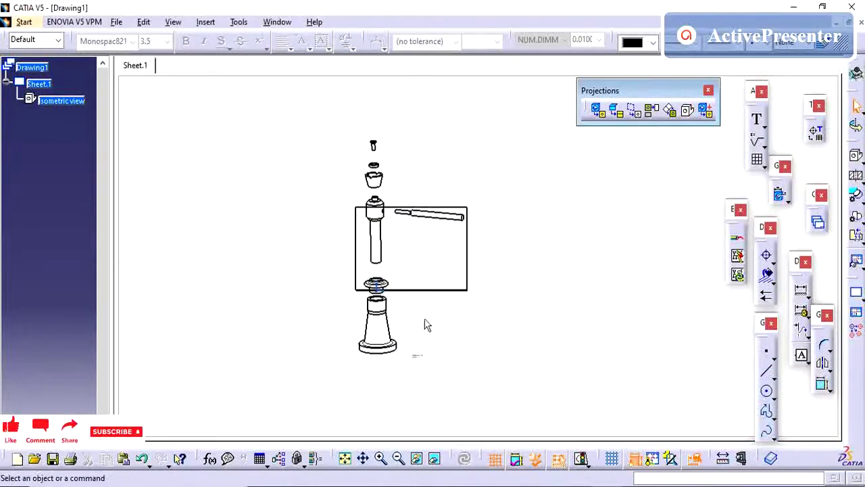
Set the isometric view's scale to 1:3 in its properties so the exploded jack fits the sheet
left_click(61, 100)
right_click(60, 101)
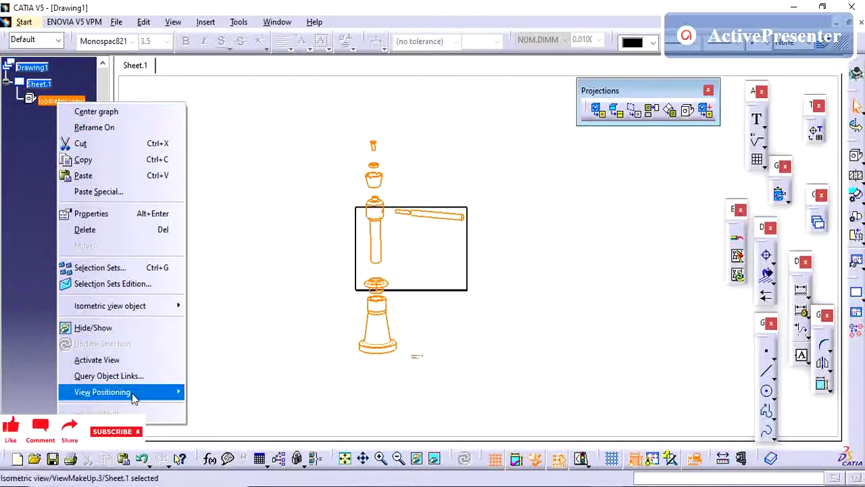
mouse_move(144, 313)
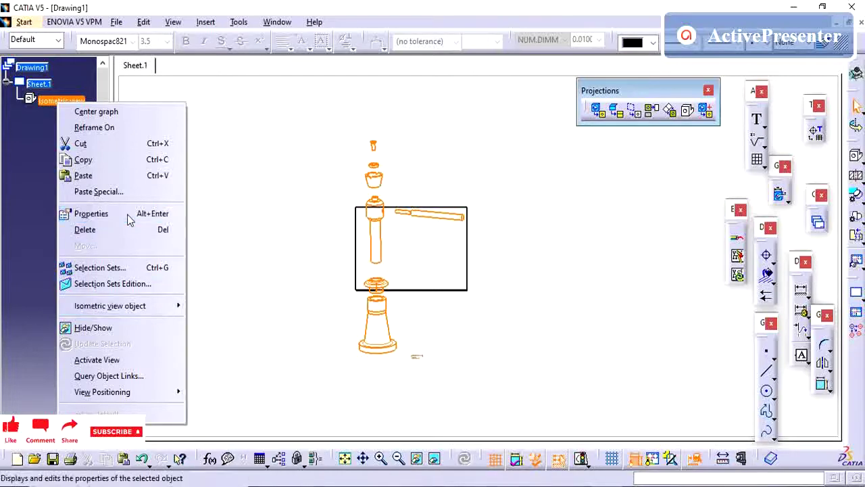
left_click(159, 215)
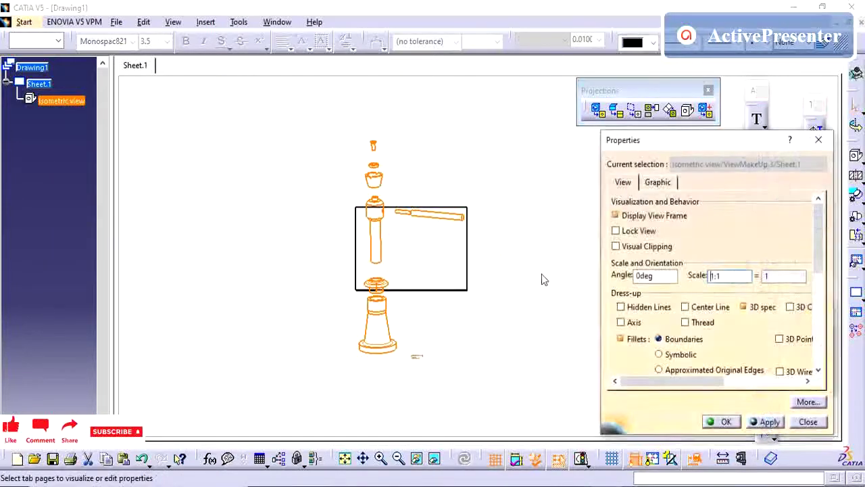
left_click(722, 273)
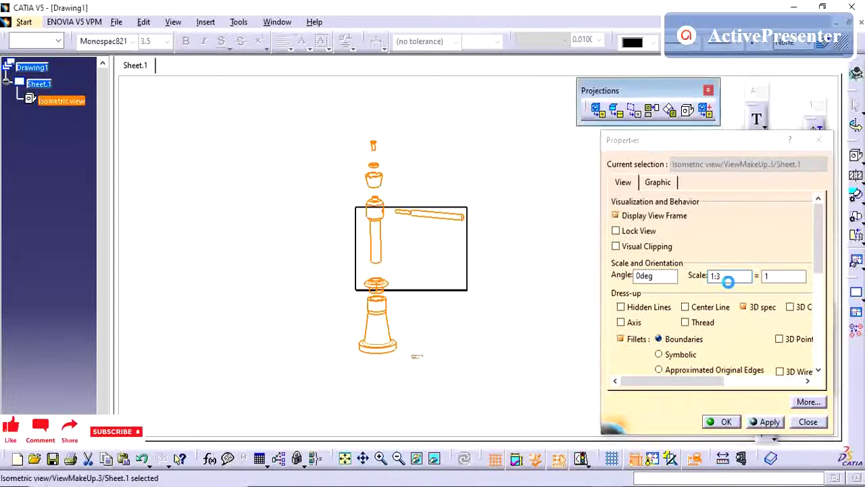
key("Return")
mouse_move(368, 333)
middle_mouse_down()
mouse_move(373, 340)
mouse_move(398, 253)
mouse_move(534, 278)
mouse_move(534, 239)
mouse_move(525, 270)
middle_mouse_up()
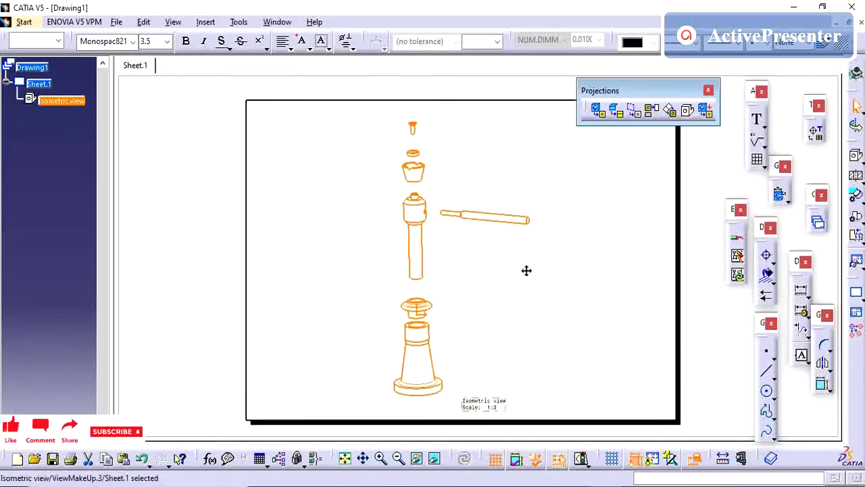
left_click(354, 118)
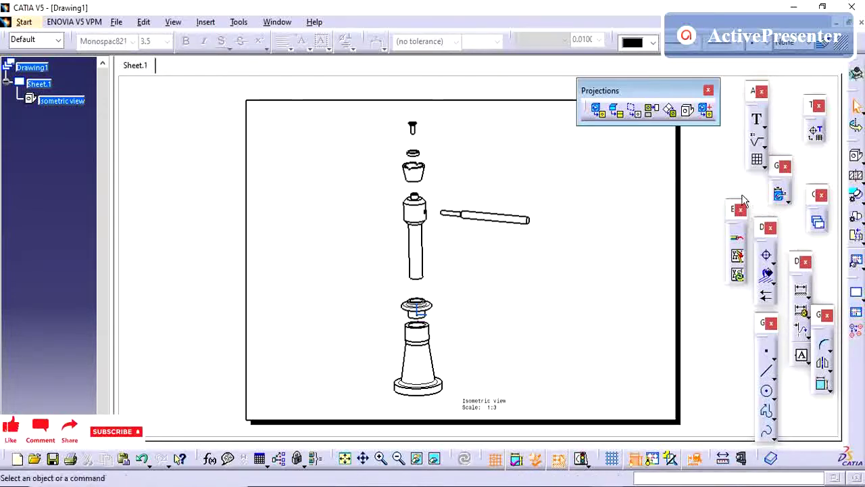
left_click(858, 177)
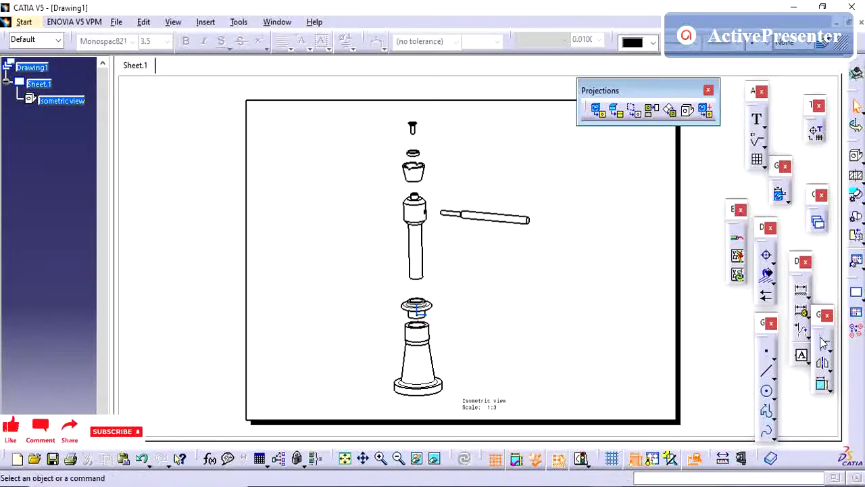
Add an axis line to the screw spindle and extend it vertically past the top screw and the base of the body
left_click(772, 278)
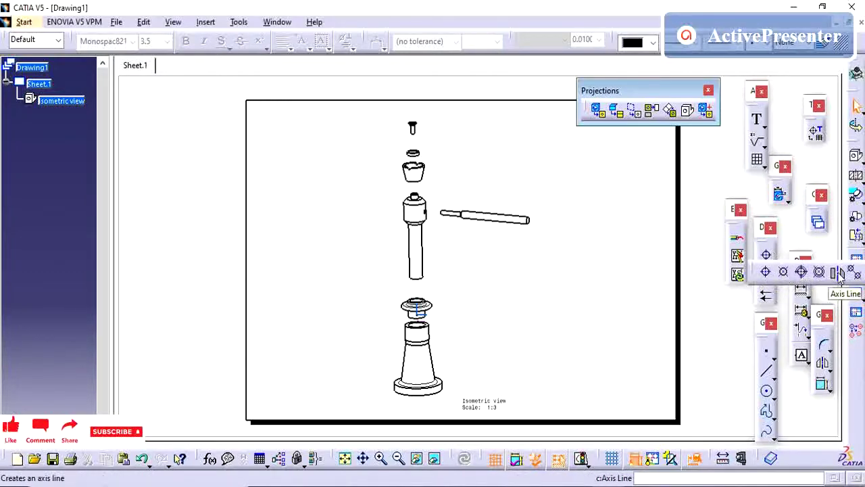
left_click(839, 273)
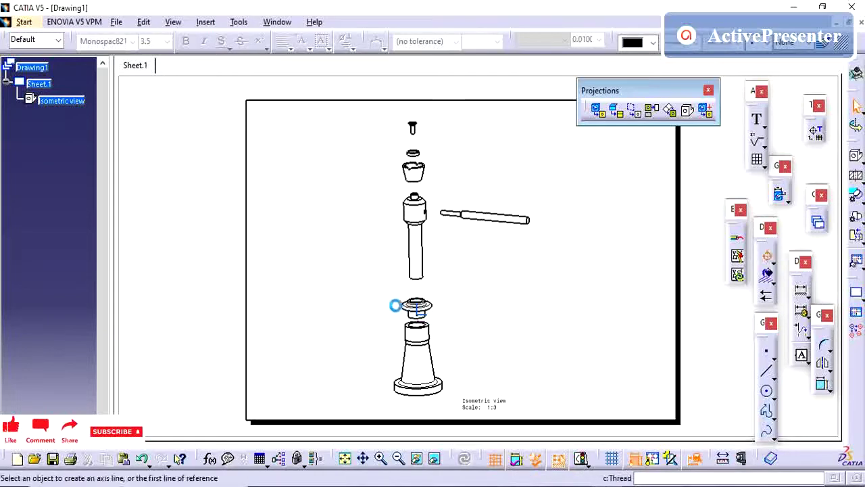
left_click(412, 253)
left_click(422, 255)
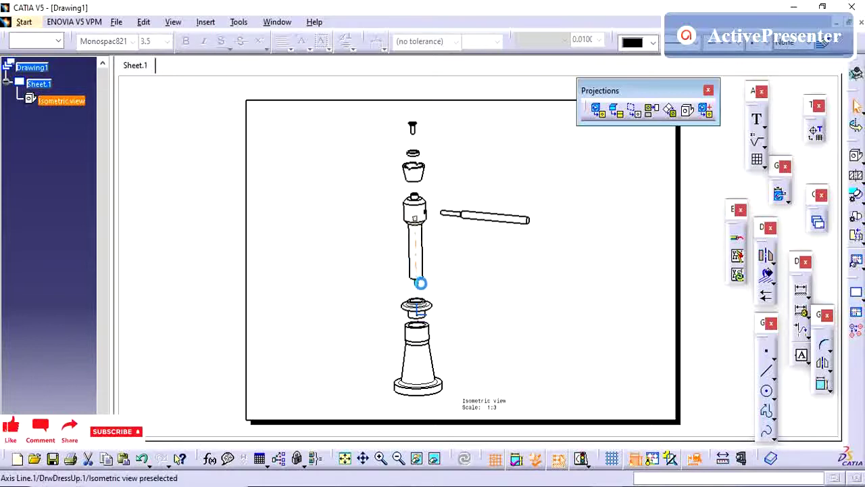
left_click_drag(419, 289, 429, 407)
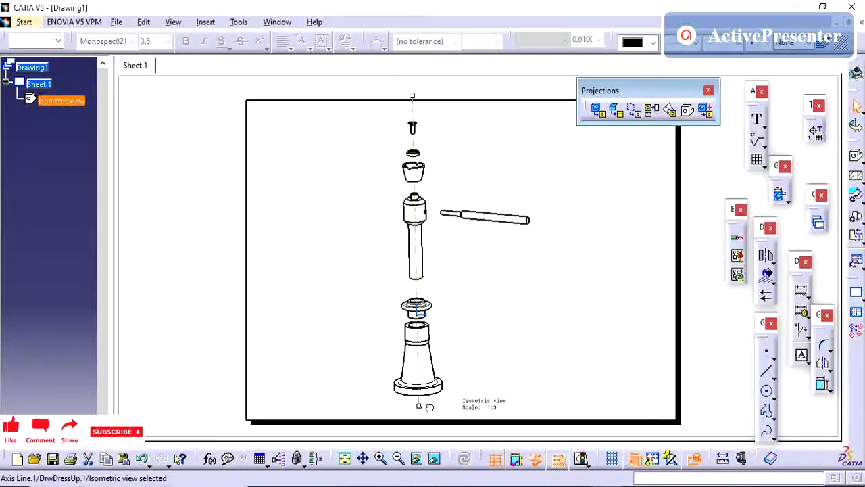
left_click(476, 353)
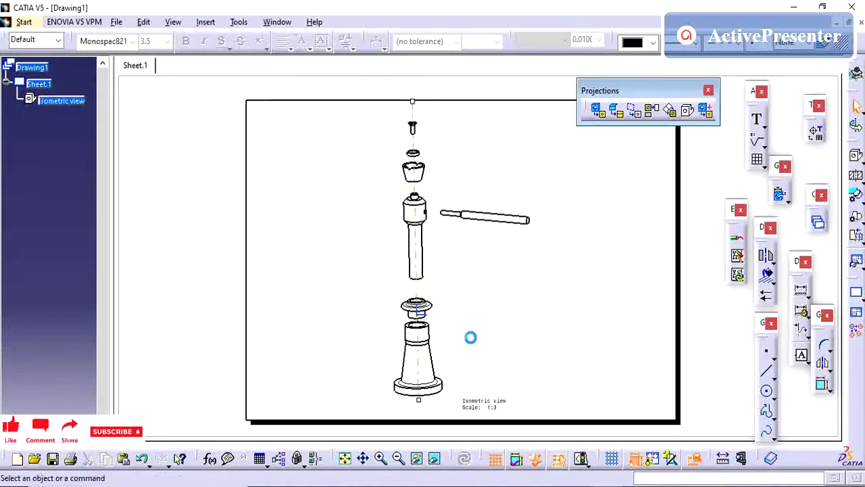
Add an axis line along the handle bar and extend it into the spindle head and beyond the bar's outer end
mouse_move(452, 284)
middle_mouse_down()
mouse_move(455, 298)
mouse_move(456, 288)
middle_mouse_up()
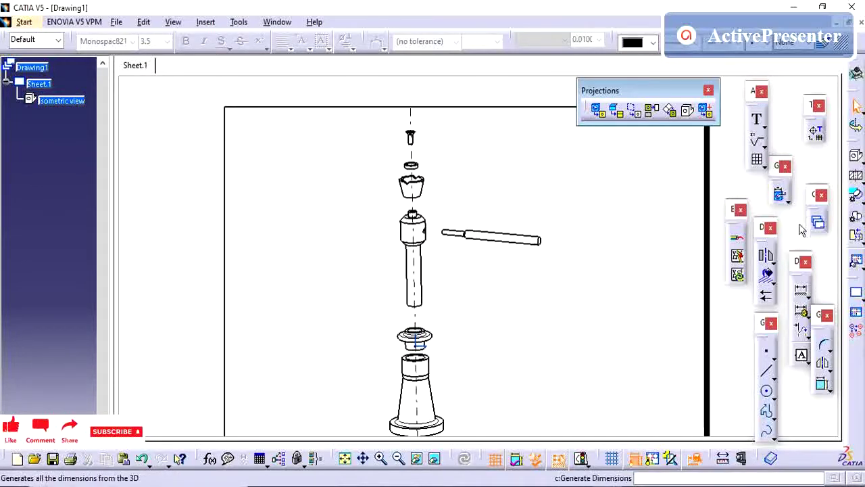
left_click(766, 274)
left_click(766, 256)
left_click(528, 239)
left_click(528, 240)
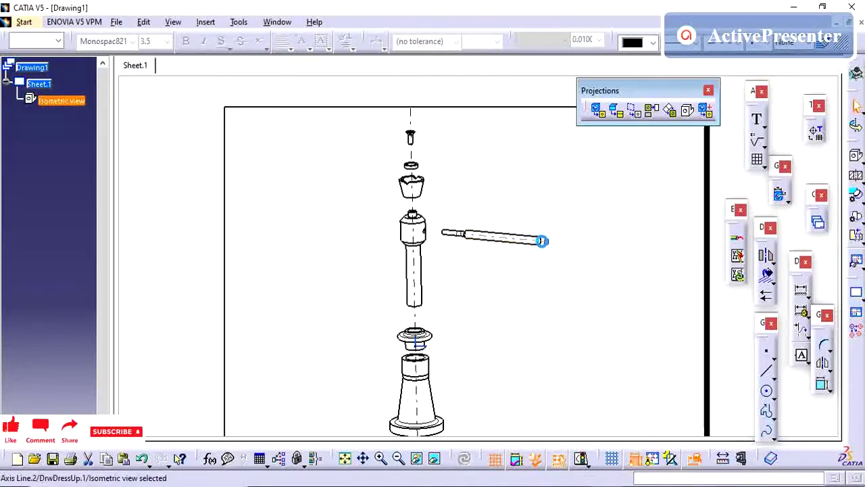
left_click_drag(548, 243, 591, 250)
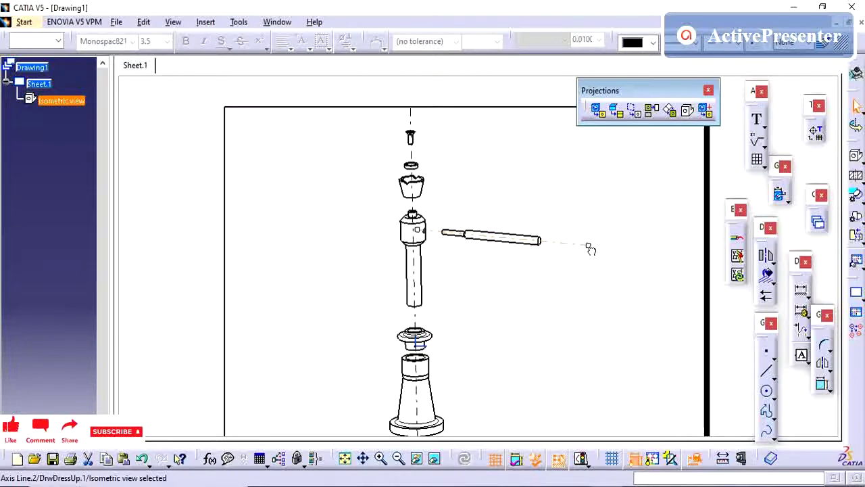
left_click(494, 283)
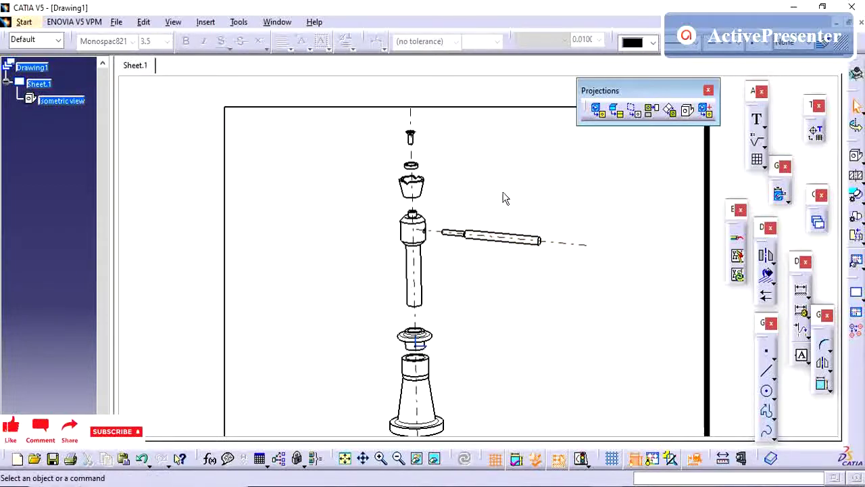
middle_click_drag(503, 197, 506, 214)
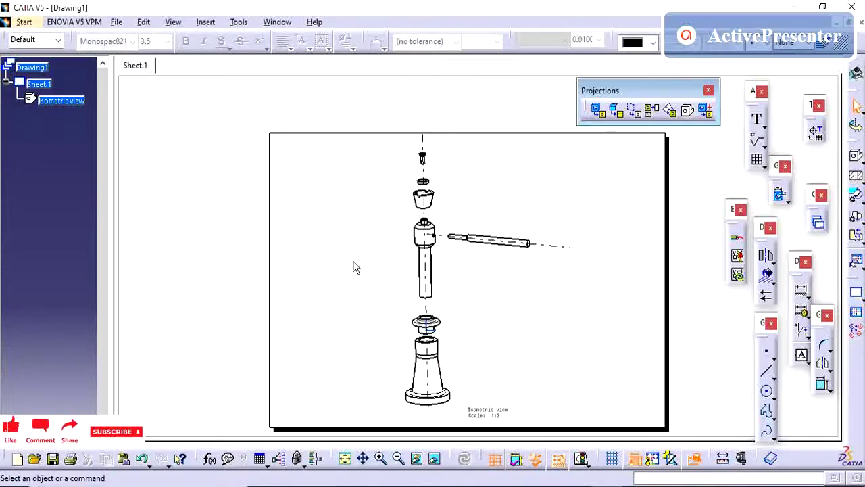
middle_click_drag(351, 261, 355, 268)
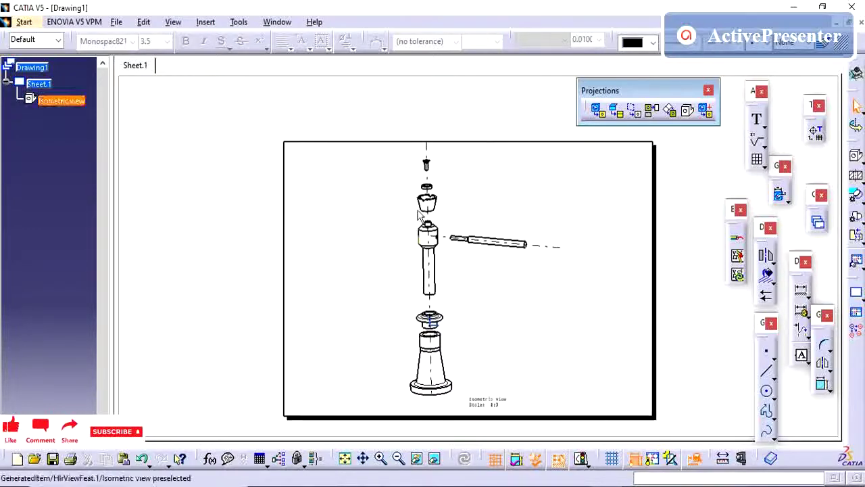